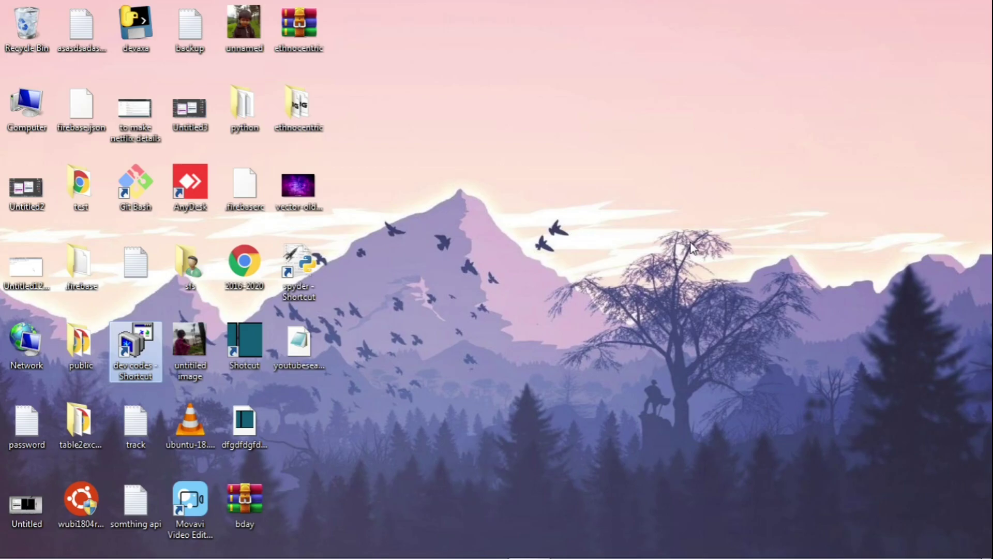
Open Chrome and search the web for "sublime text download"
{"action": "mouse_move", "coordinate": [522, 553]}
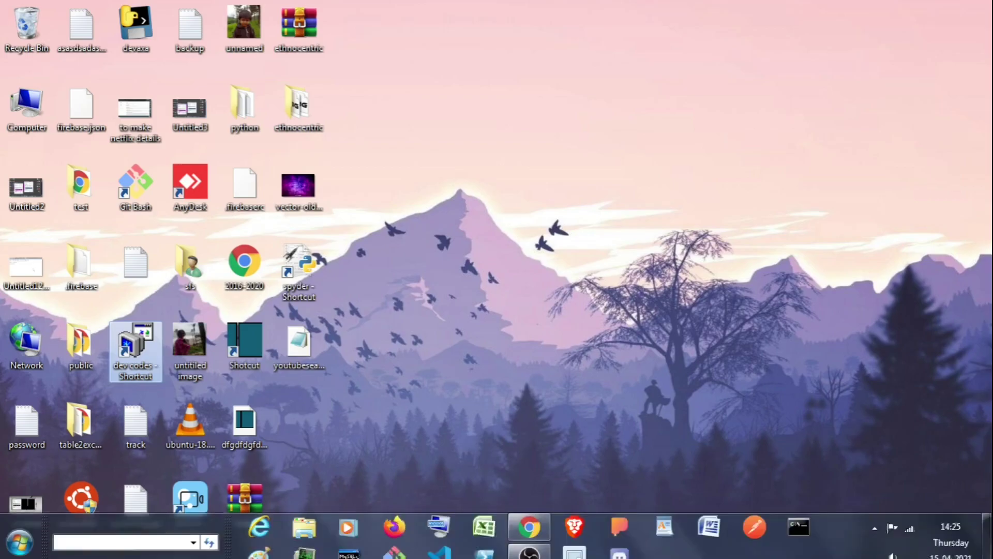
{"action": "left_click", "coordinate": [524, 523]}
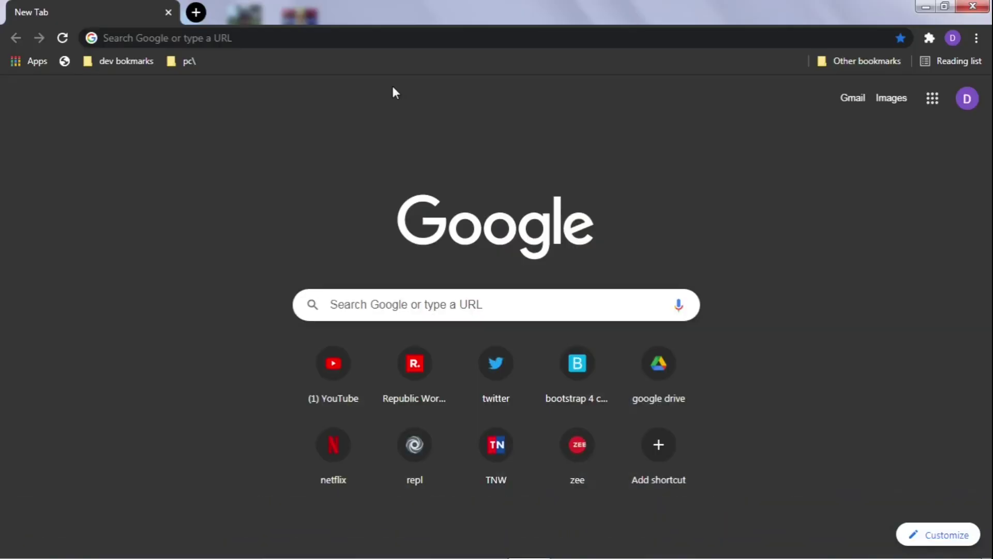
{"action": "left_click", "coordinate": [325, 32]}
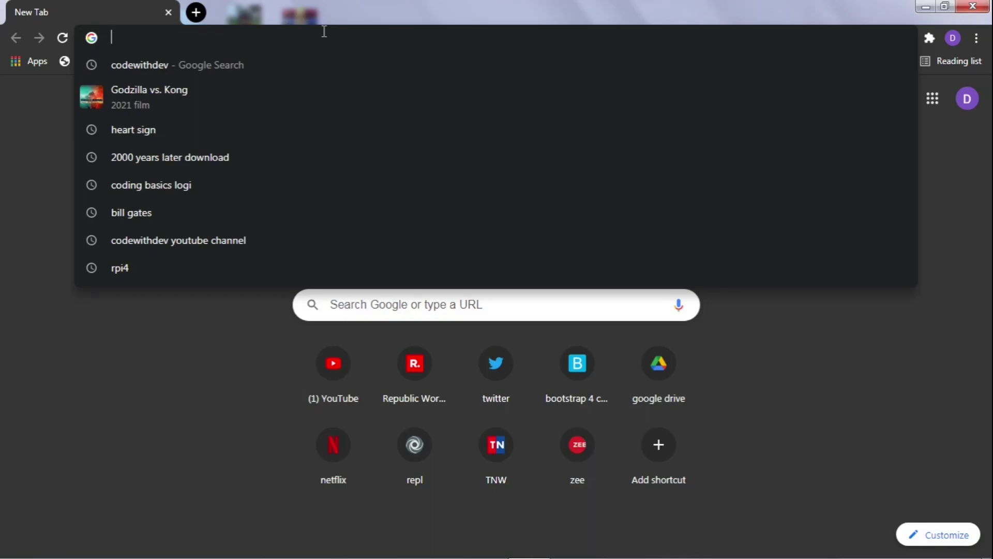
{"action": "type", "text": "sublime te"}
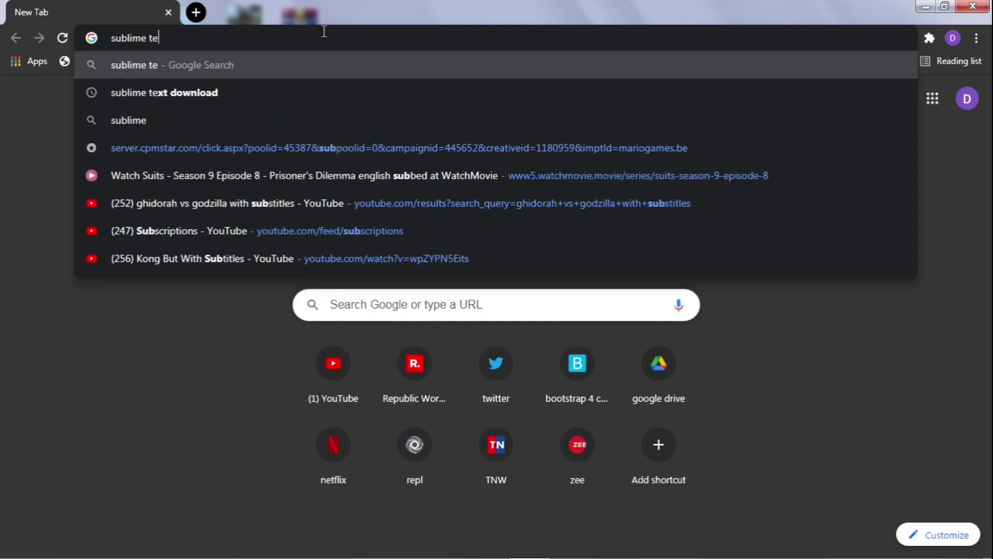
{"action": "type", "text": "xt download"}
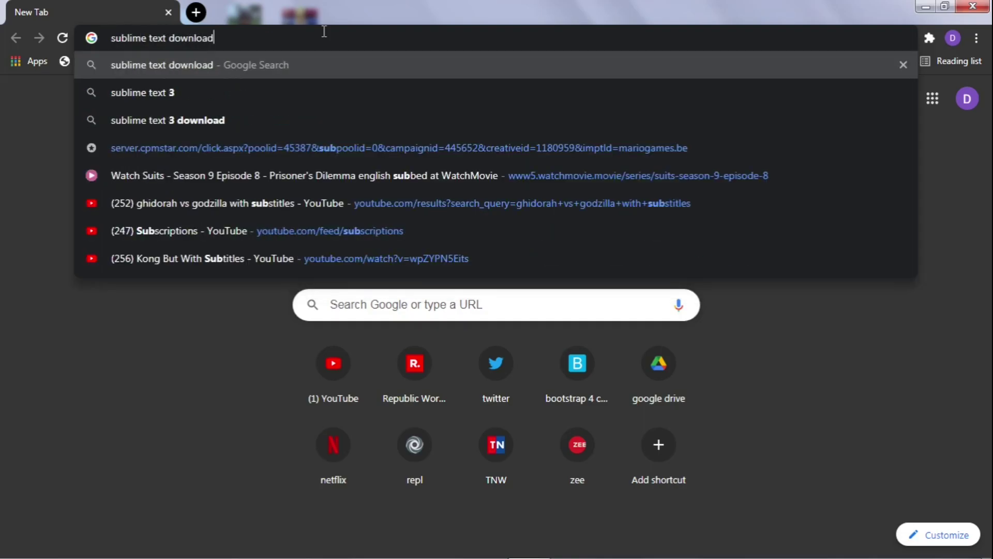
{"action": "key", "text": "Return"}
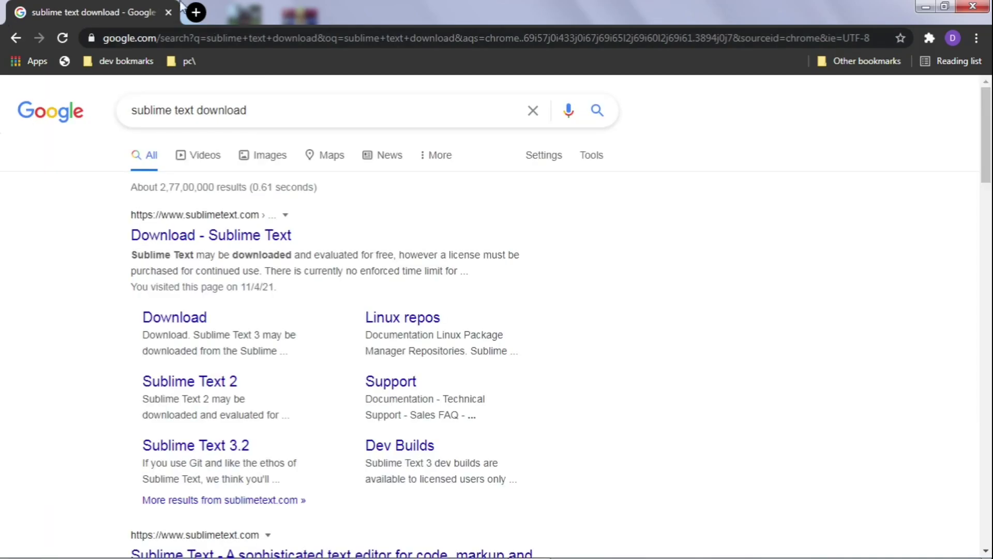
Open the Sublime Text download page and request the Windows 64 bit installer, cancelling the save dialog
{"action": "left_click", "coordinate": [180, 241]}
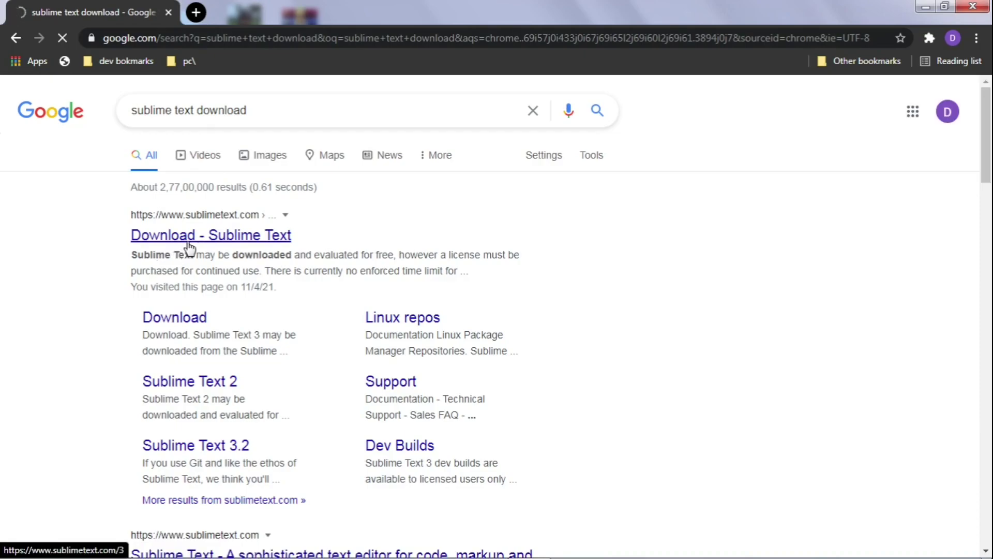
{"action": "key", "text": "super+d"}
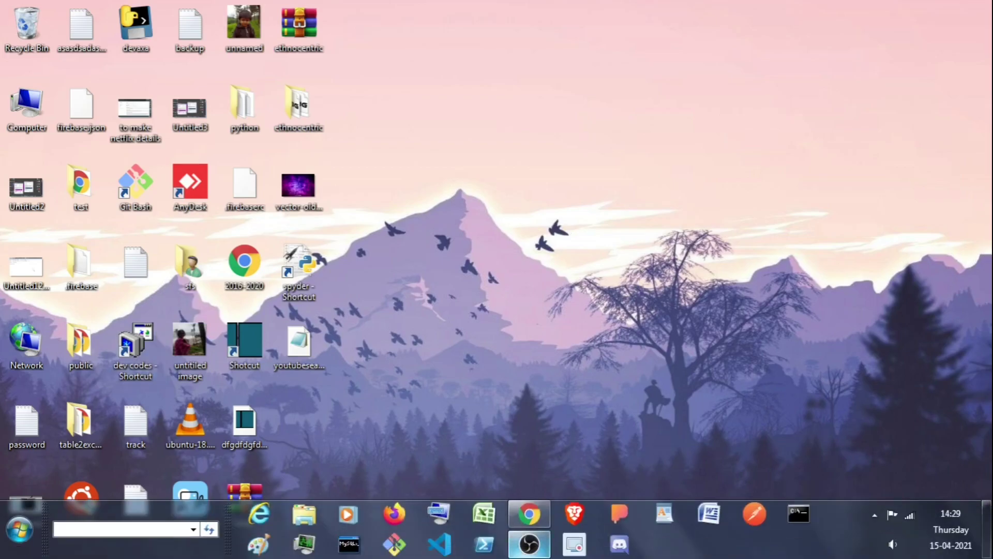
{"action": "left_click", "coordinate": [537, 522]}
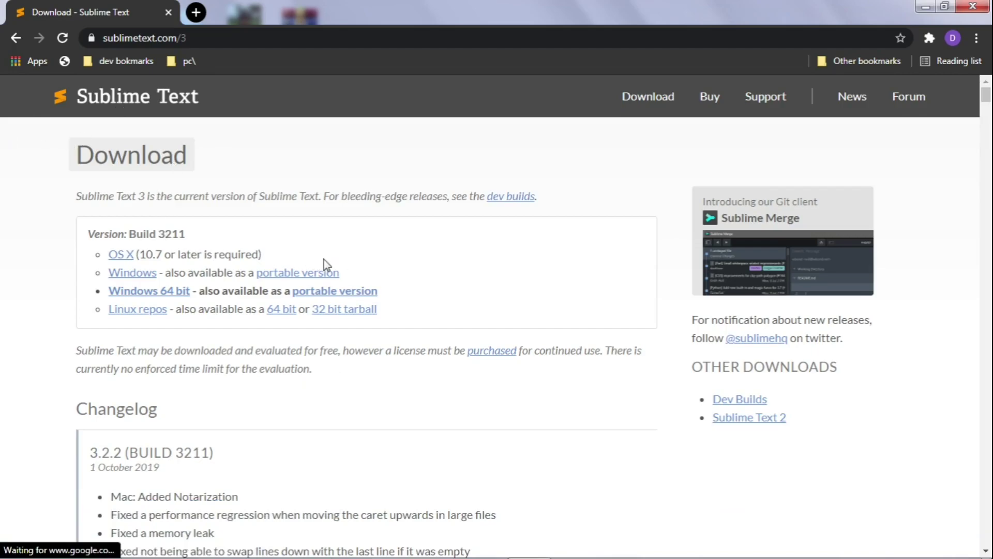
{"action": "left_click", "coordinate": [150, 291]}
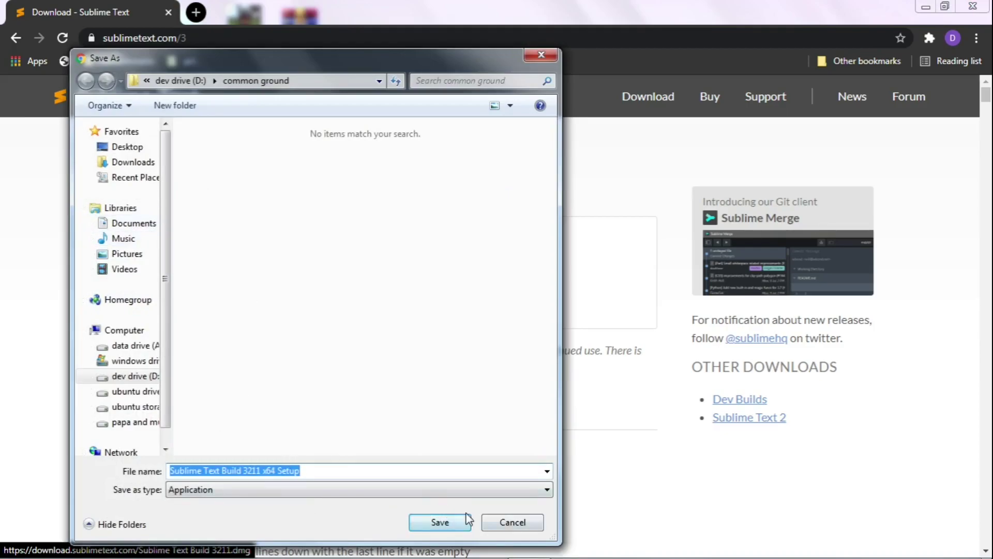
{"action": "left_click", "coordinate": [511, 527]}
In Windows Explorer, run Sublime Text Build 3211 x64 Setup from the app exe files folder on dev drive (D:), accepting the security warning
{"action": "left_click", "coordinate": [306, 514]}
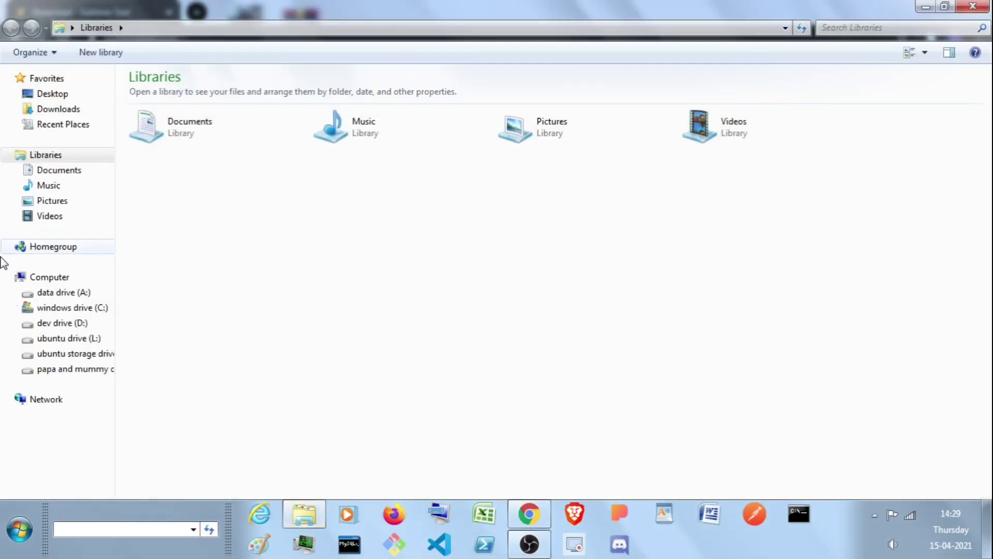
{"action": "left_click", "coordinate": [52, 324]}
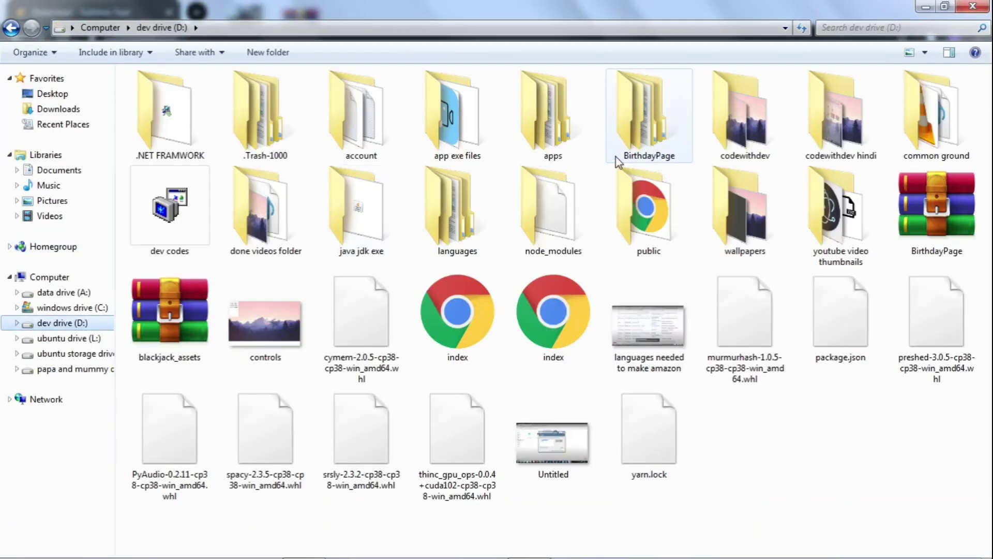
{"action": "left_click", "coordinate": [559, 153]}
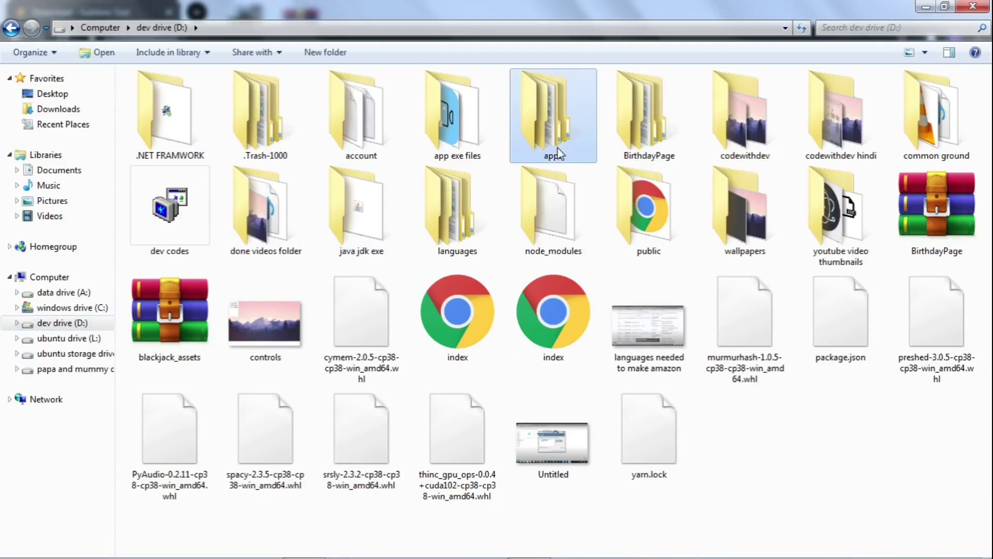
{"action": "double_click", "coordinate": [456, 124]}
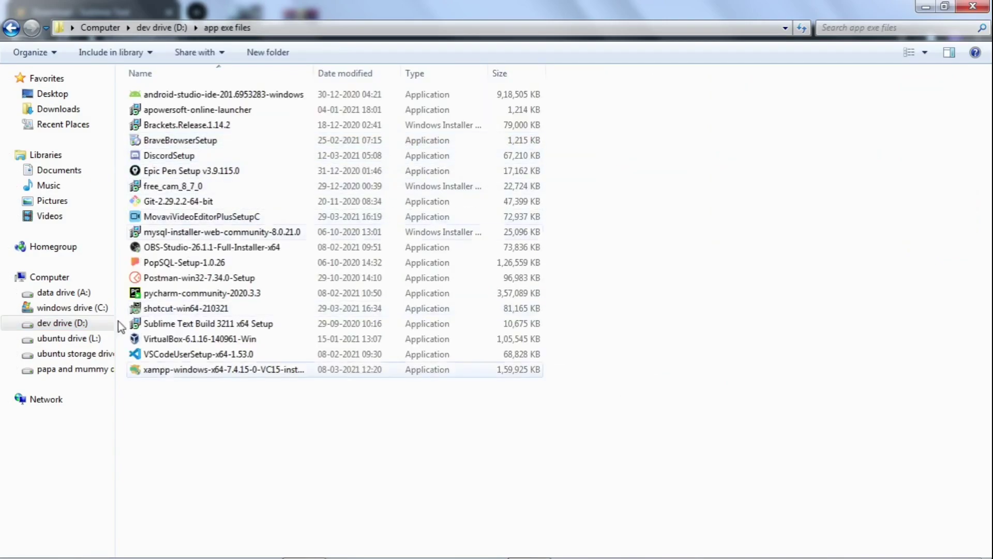
{"action": "left_click", "coordinate": [233, 324]}
{"action": "double_click", "coordinate": [233, 325]}
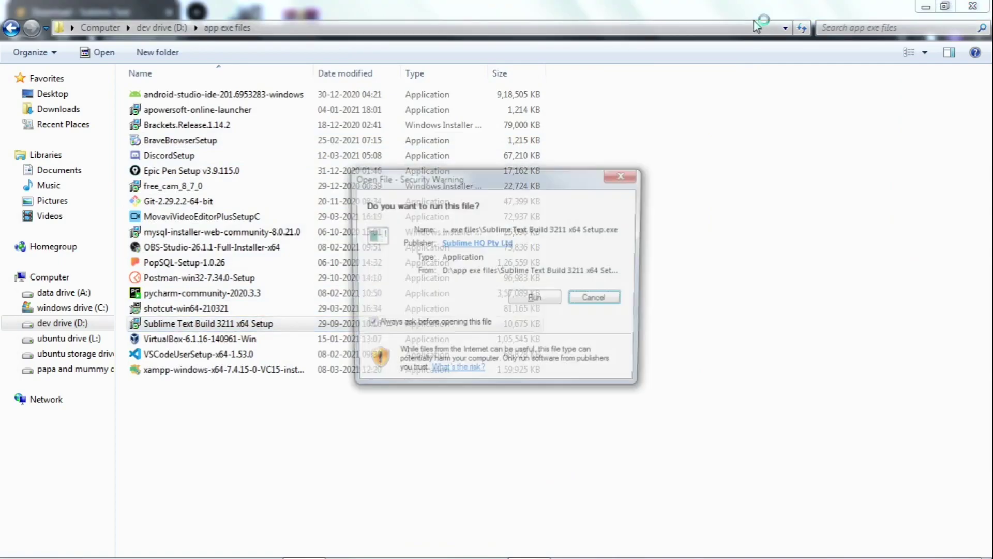
{"action": "key", "text": "alt+r"}
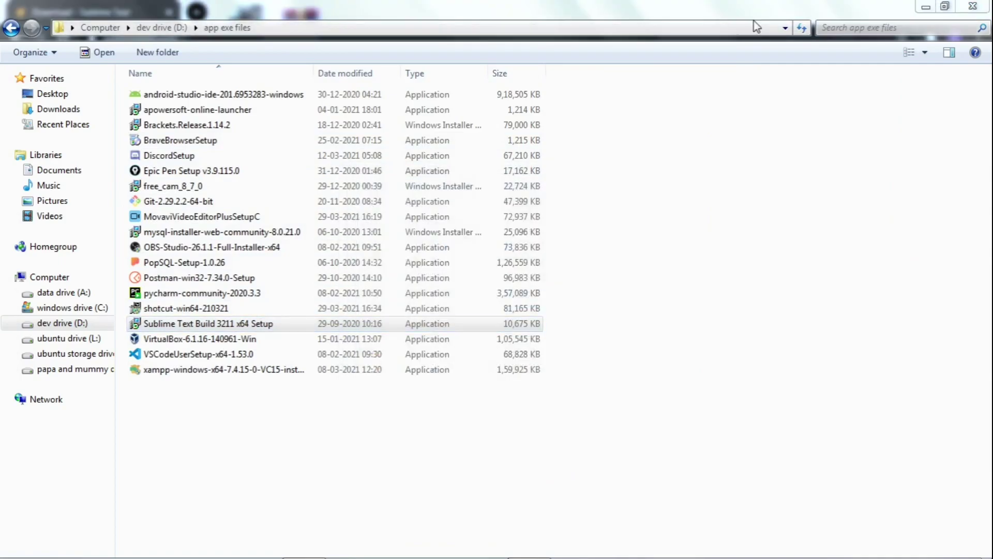
Open the sublime text folder inside the apps folder on dev drive (D:)
{"action": "key", "text": "alt+Tab"}
{"action": "key", "text": "BackSpace"}
{"action": "key", "text": "Right"}
{"action": "key", "text": "Return"}
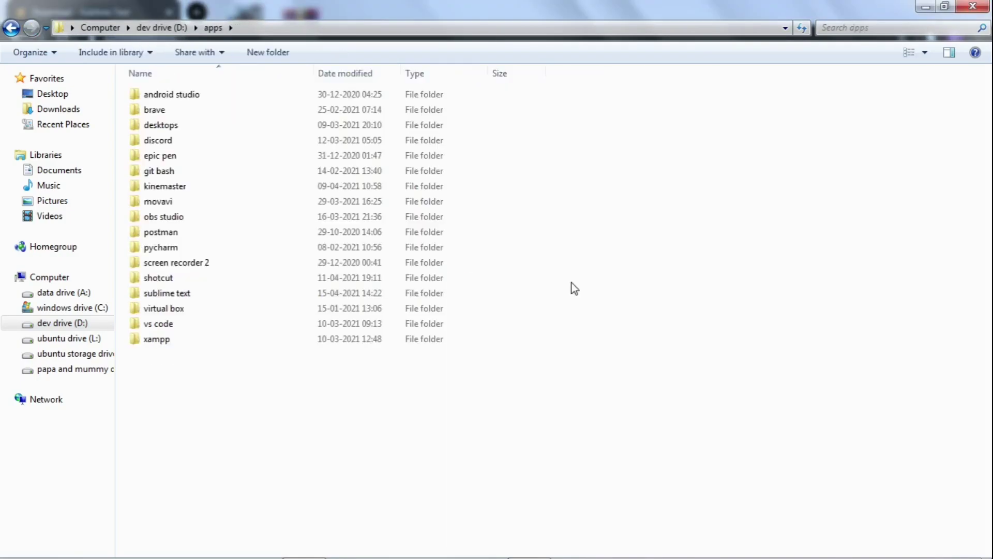
{"action": "key", "text": "Down"}
{"action": "key", "text": "Down"}
{"action": "key", "text": "Down"}
{"action": "key", "text": "Down"}
{"action": "key", "text": "Down"}
{"action": "key", "text": "Down"}
{"action": "key", "text": "Down"}
{"action": "key", "text": "Down"}
{"action": "key", "text": "Down"}
{"action": "key", "text": "Down"}
{"action": "key", "text": "Down"}
{"action": "key", "text": "Down"}
{"action": "key", "text": "Down"}
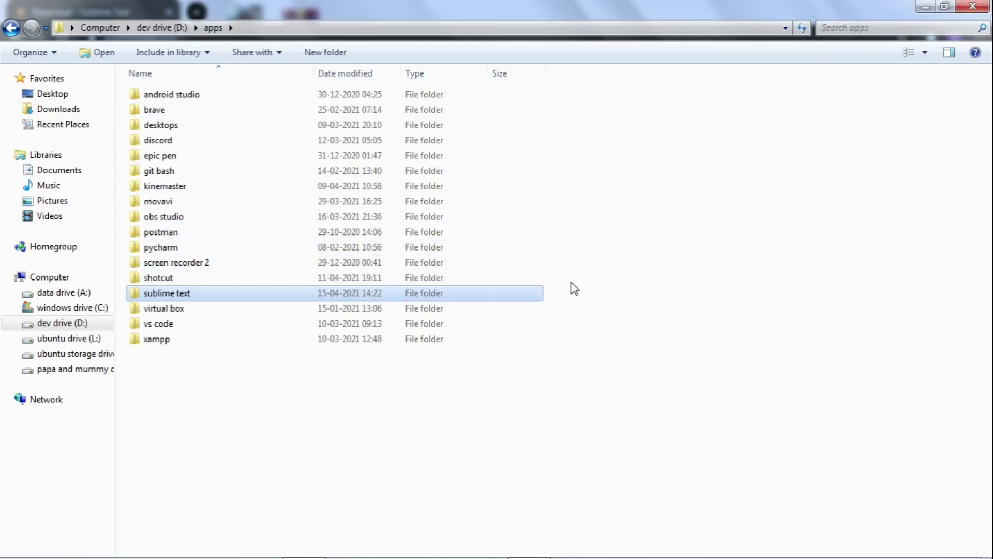
{"action": "key", "text": "Return"}
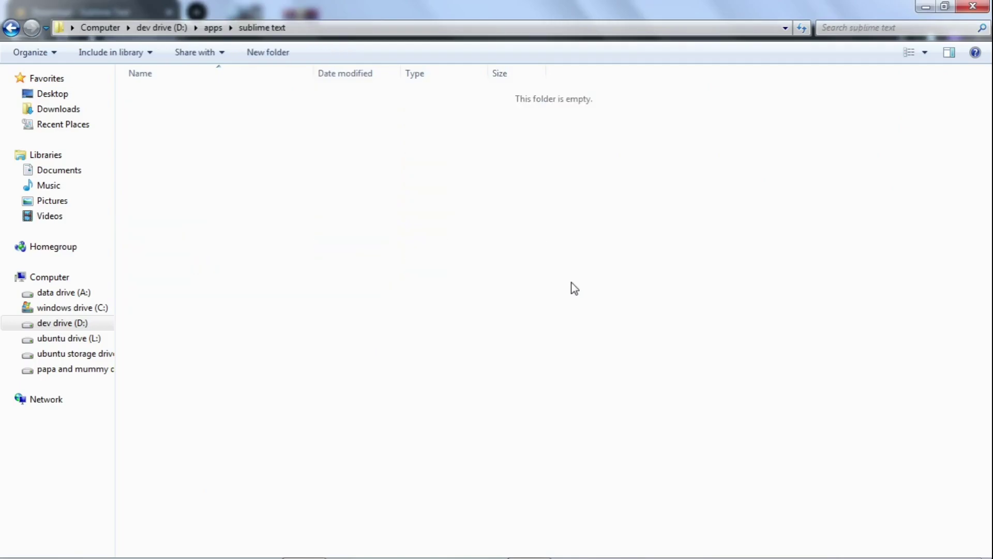
Copy the sublime text folder's address and set the setup's destination location to D:\apps\sublime text
{"action": "right_click", "coordinate": [460, 32]}
{"action": "left_click", "coordinate": [482, 38]}
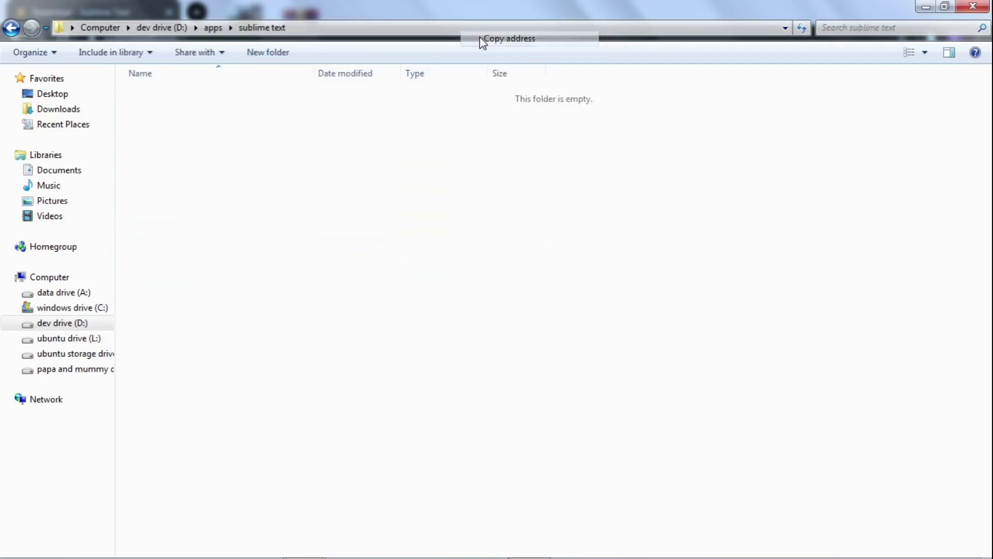
{"action": "key", "text": "alt+Tab"}
{"action": "key", "text": "ctrl+v"}
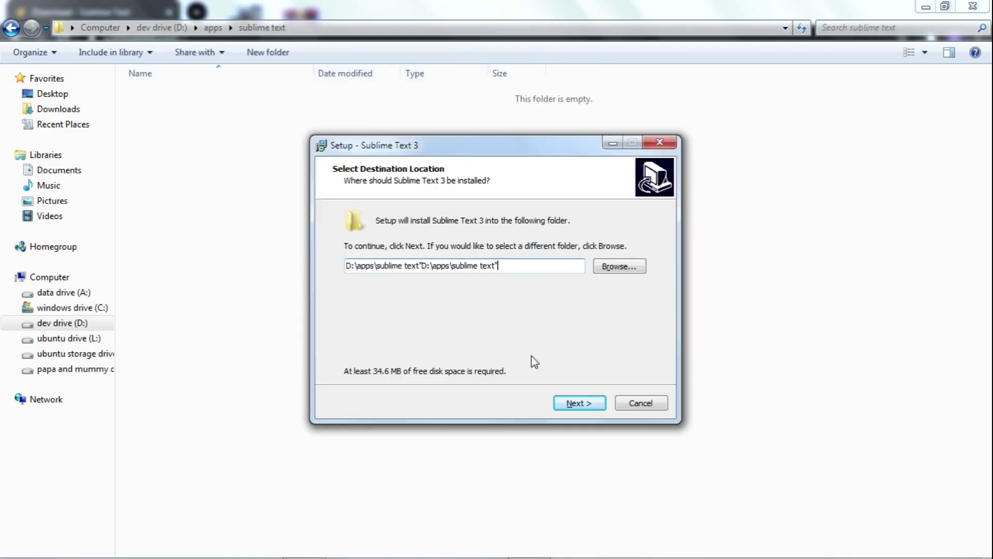
{"action": "key", "text": "BackSpace"}
{"action": "key", "text": "BackSpace"}
{"action": "key", "text": "BackSpace"}
{"action": "key", "text": "BackSpace"}
{"action": "key", "text": "BackSpace"}
{"action": "key", "text": "BackSpace"}
{"action": "key", "text": "BackSpace"}
{"action": "key", "text": "BackSpace"}
{"action": "key", "text": "BackSpace"}
{"action": "key", "text": "BackSpace"}
{"action": "key", "text": "BackSpace"}
{"action": "key", "text": "BackSpace"}
{"action": "key", "text": "BackSpace"}
{"action": "key", "text": "BackSpace"}
{"action": "key", "text": "BackSpace"}
{"action": "key", "text": "BackSpace"}
{"action": "key", "text": "BackSpace"}
{"action": "key", "text": "BackSpace"}
{"action": "key", "text": "BackSpace"}
{"action": "key", "text": "BackSpace"}
{"action": "key", "text": "BackSpace"}
{"action": "key", "text": "BackSpace"}
{"action": "key", "text": "BackSpace"}
Accept installing into the existing folder and complete the Sublime Text 3 setup without adding it to the explorer context menu
{"action": "key", "text": "Return"}
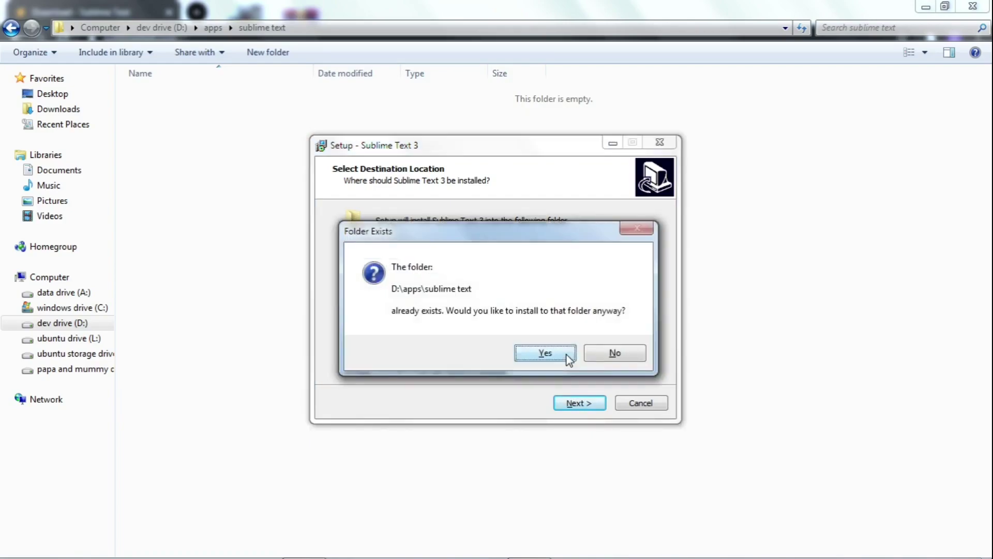
{"action": "left_click", "coordinate": [614, 354]}
{"action": "key", "text": "Return"}
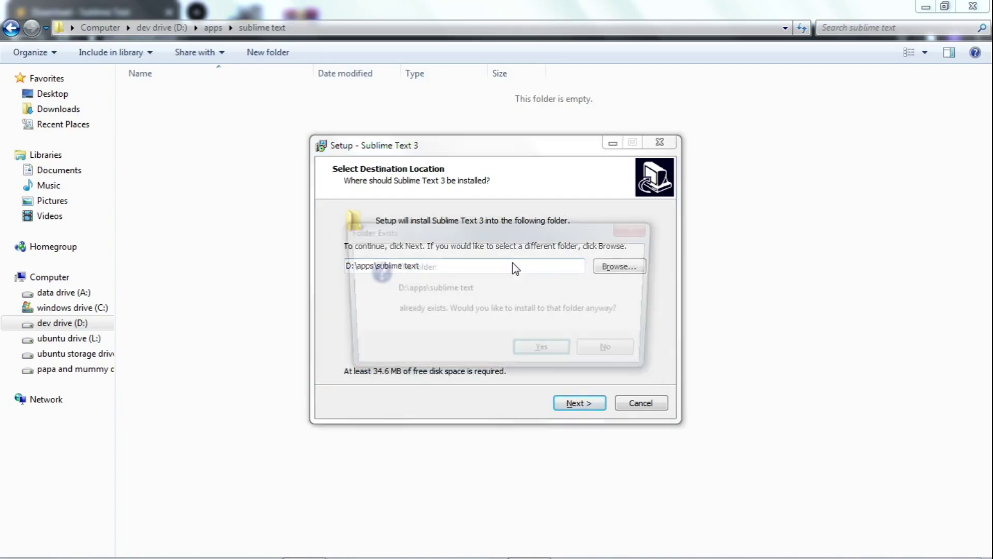
{"action": "key", "text": "Return"}
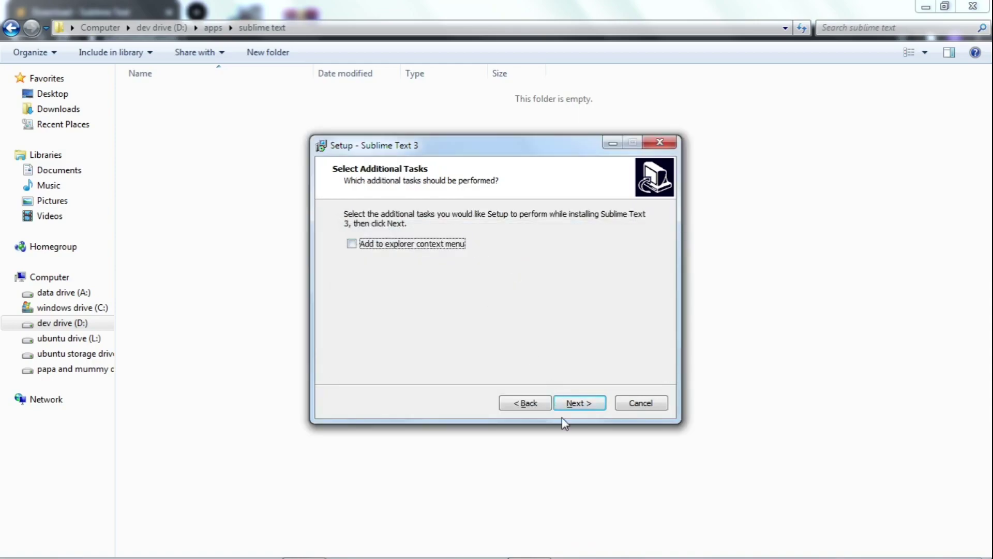
{"action": "left_click", "coordinate": [589, 403]}
{"action": "left_click", "coordinate": [589, 403]}
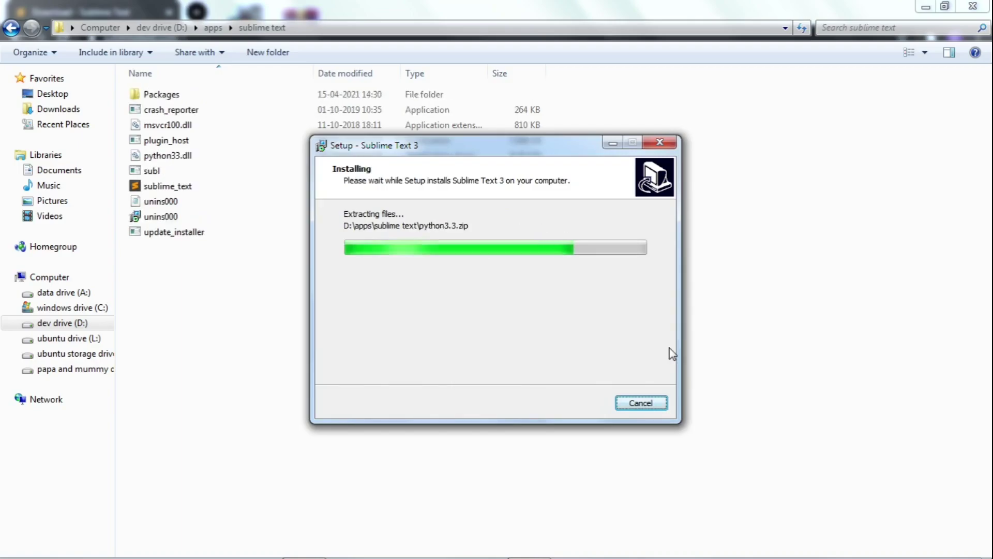
{"action": "key", "text": "Return"}
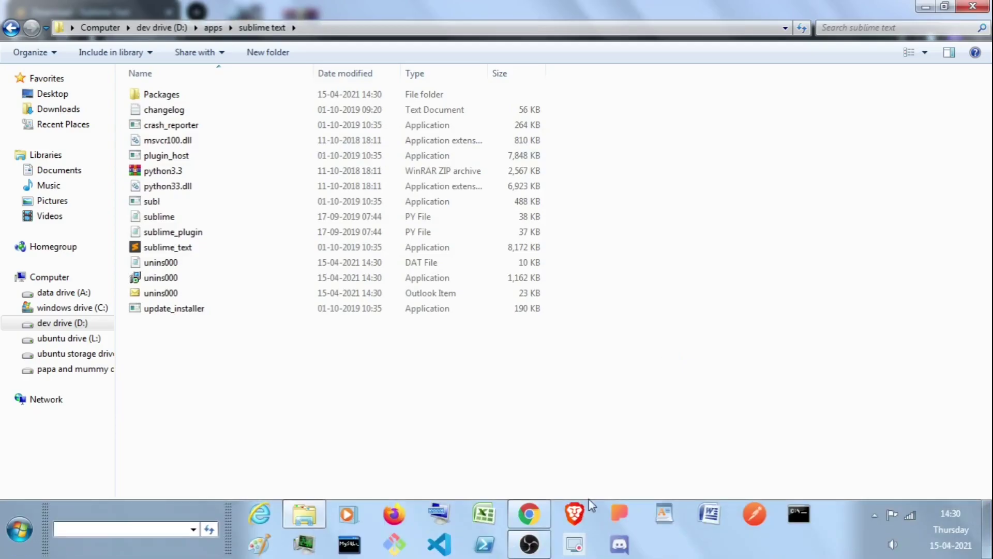
Pin Sublime Text 3 to the taskbar and place its icon directly after Visual Studio Code
{"action": "key", "text": "super"}
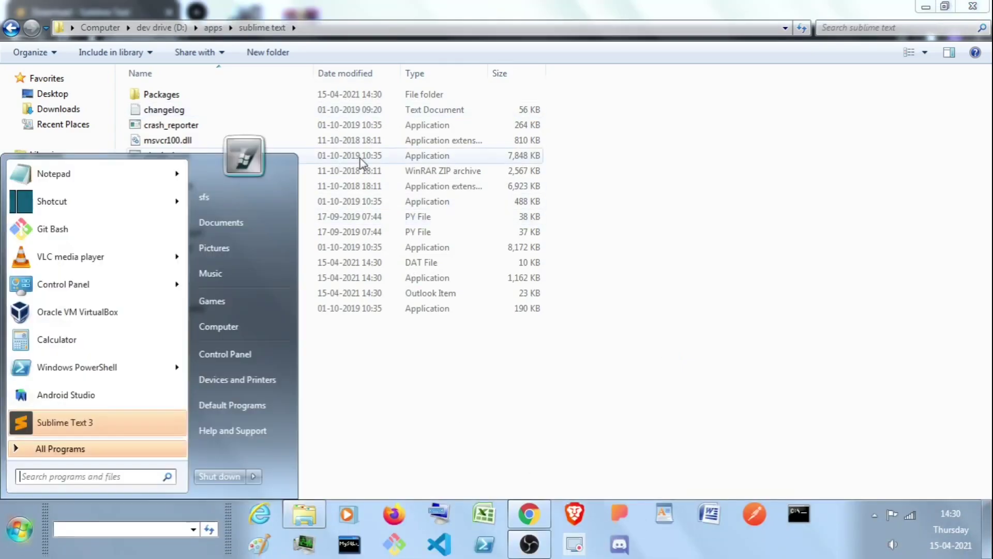
{"action": "right_click", "coordinate": [111, 427]}
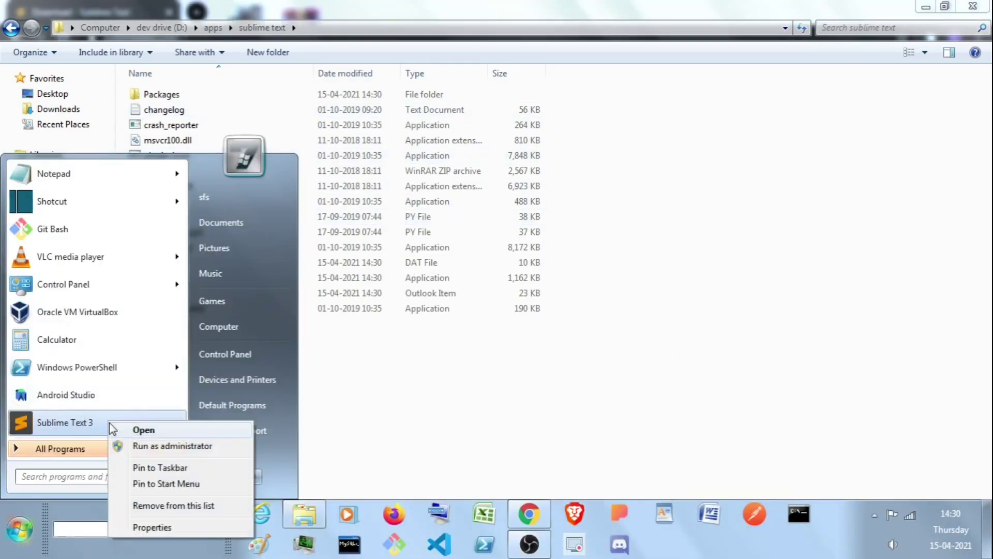
{"action": "left_click", "coordinate": [155, 468]}
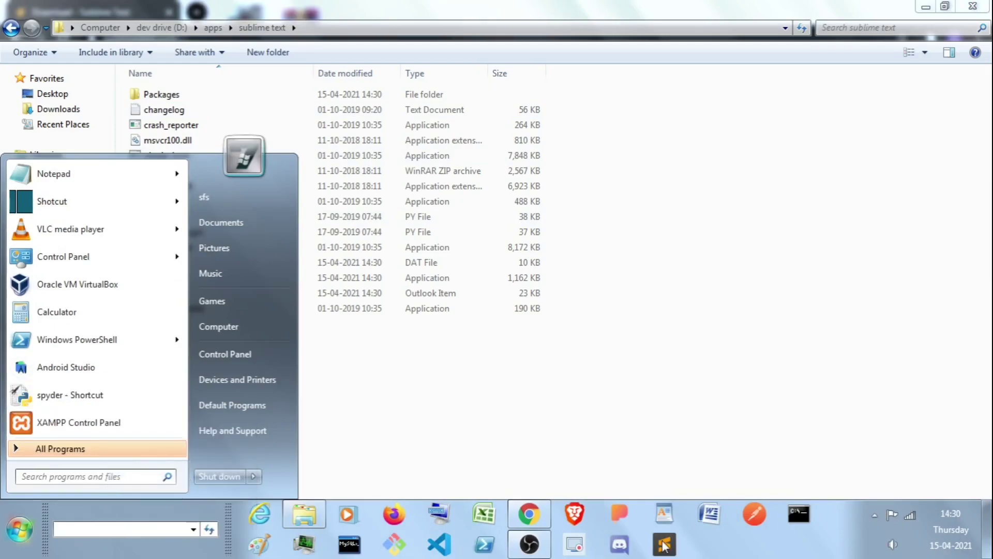
{"action": "key", "text": "Escape"}
{"action": "left_click_drag", "start_coordinate": [671, 551], "coordinate": [501, 521]}
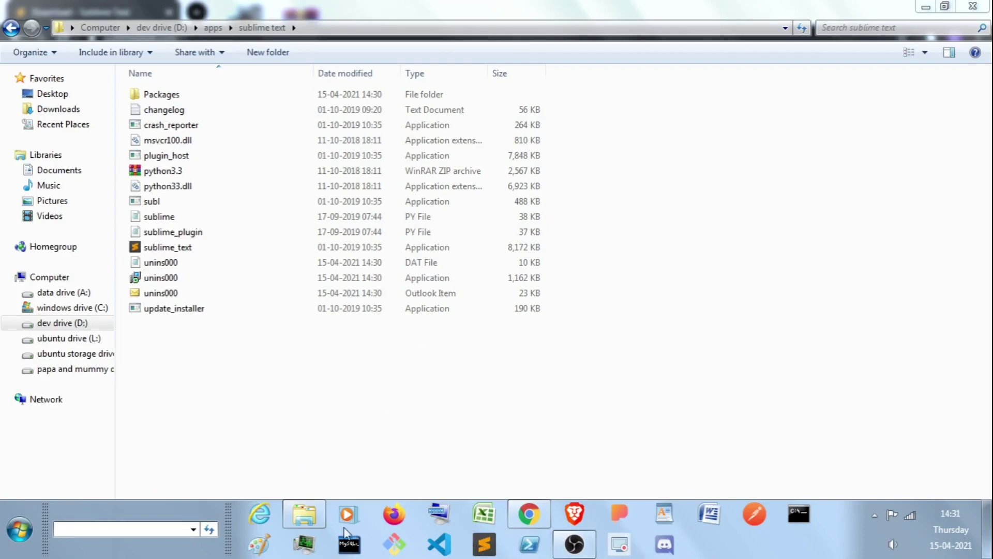
Show the desktop, launch Sublime Text to check the installation, and close its window
{"action": "key", "text": "super+d"}
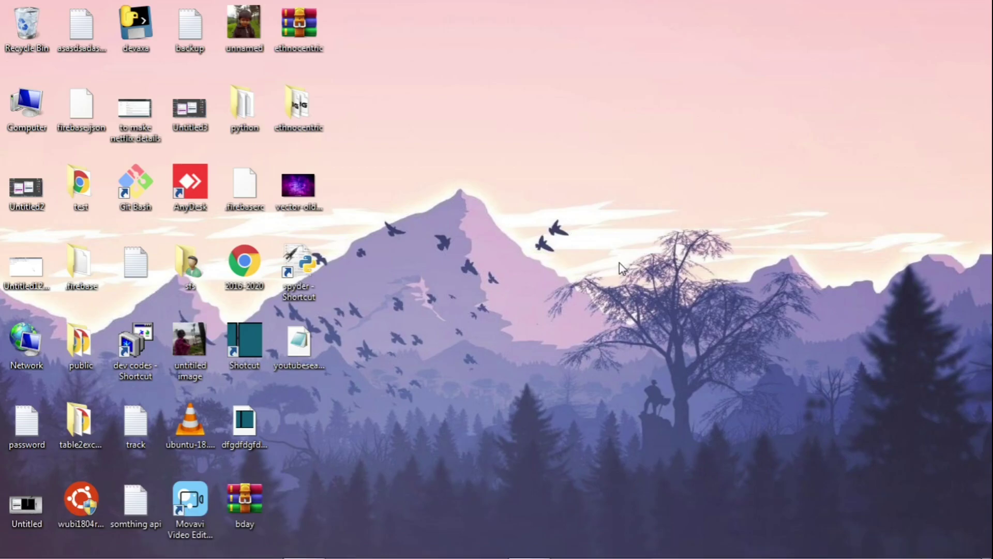
{"action": "mouse_move", "coordinate": [571, 556]}
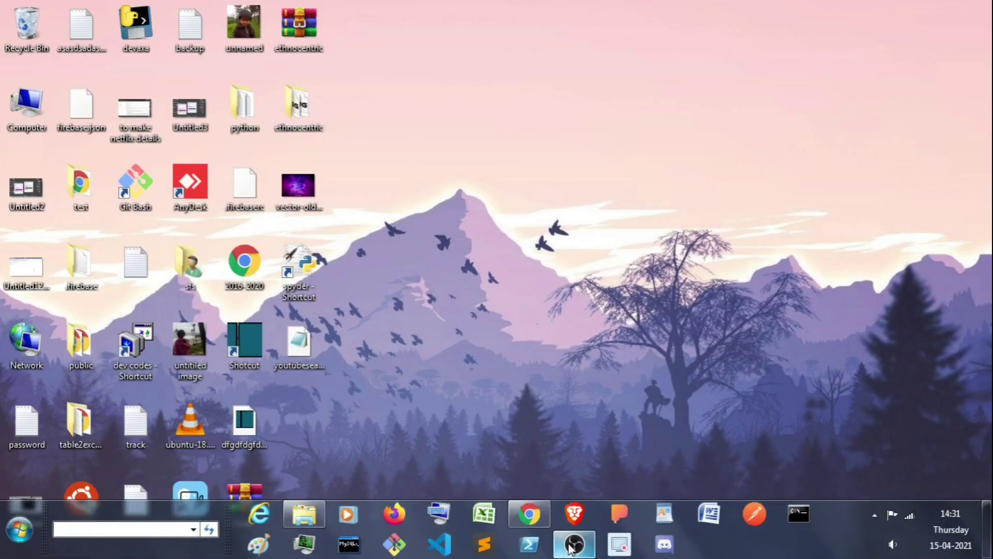
{"action": "left_click", "coordinate": [487, 544]}
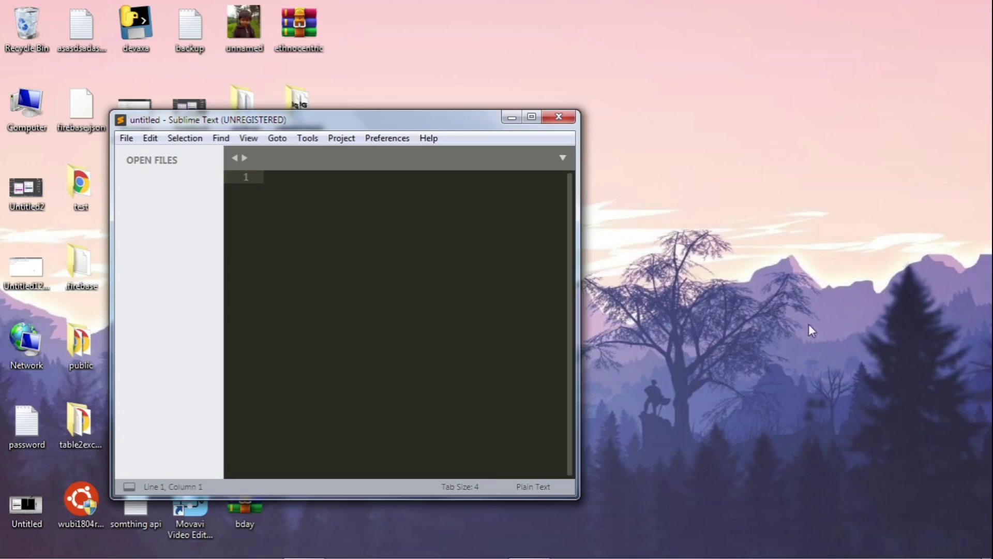
{"action": "left_click", "coordinate": [561, 116]}
Search the installed programs for "note" and open Notepad
{"action": "key", "text": "super"}
{"action": "type", "text": "np"}
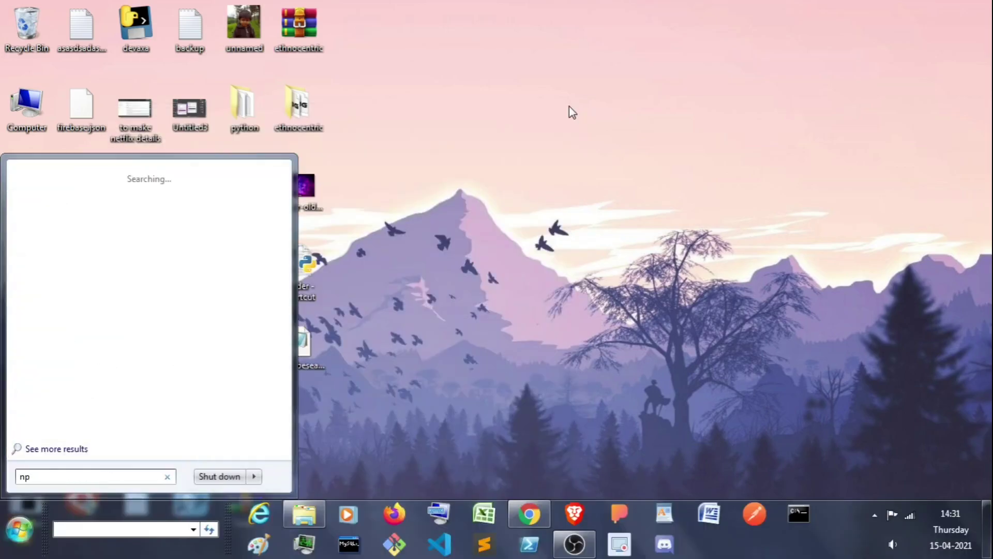
{"action": "key", "text": "BackSpace"}
{"action": "type", "text": "ote"}
{"action": "key", "text": "Return"}
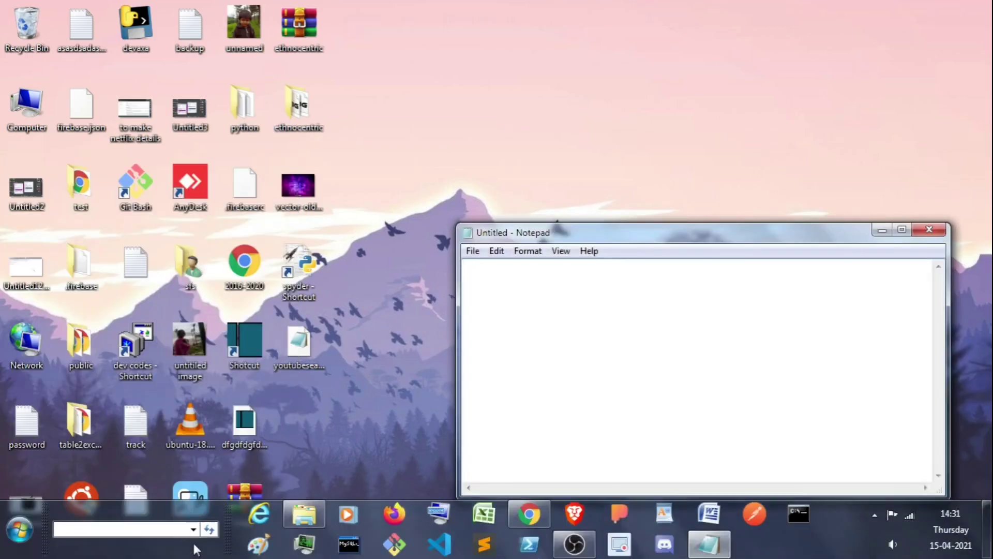
Launch Sublime Text alongside Notepad to compare how they start, and close both windows
{"action": "left_click", "coordinate": [485, 548]}
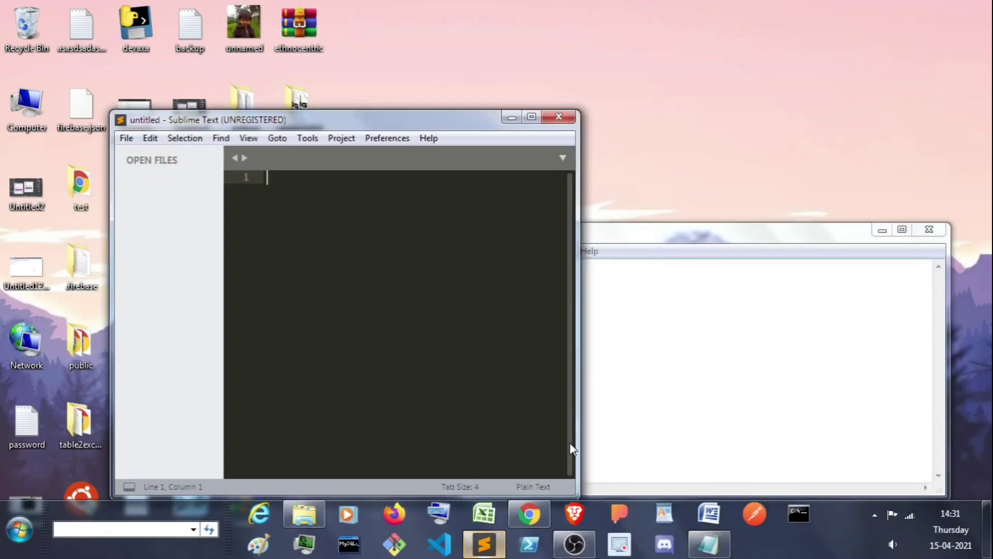
{"action": "left_click", "coordinate": [558, 117]}
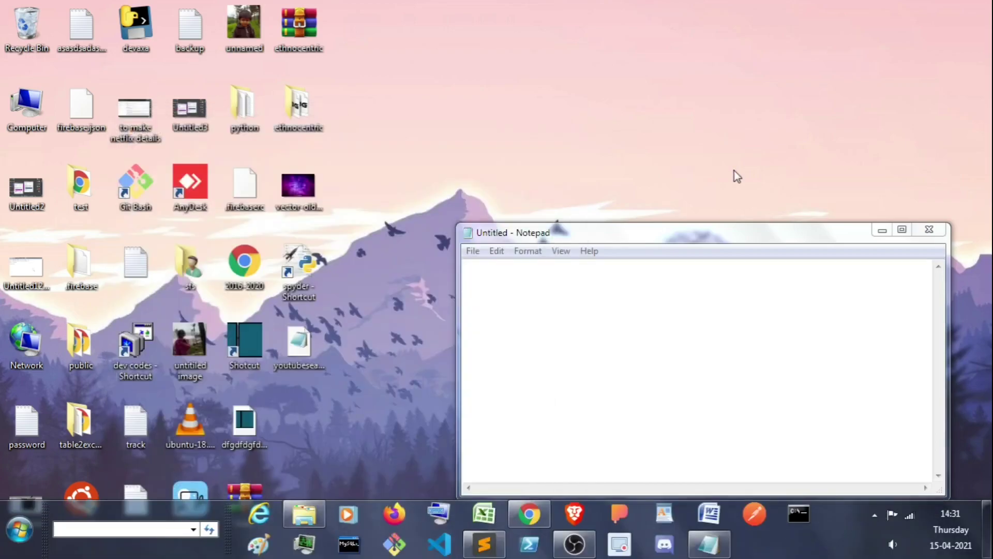
{"action": "left_click", "coordinate": [937, 235]}
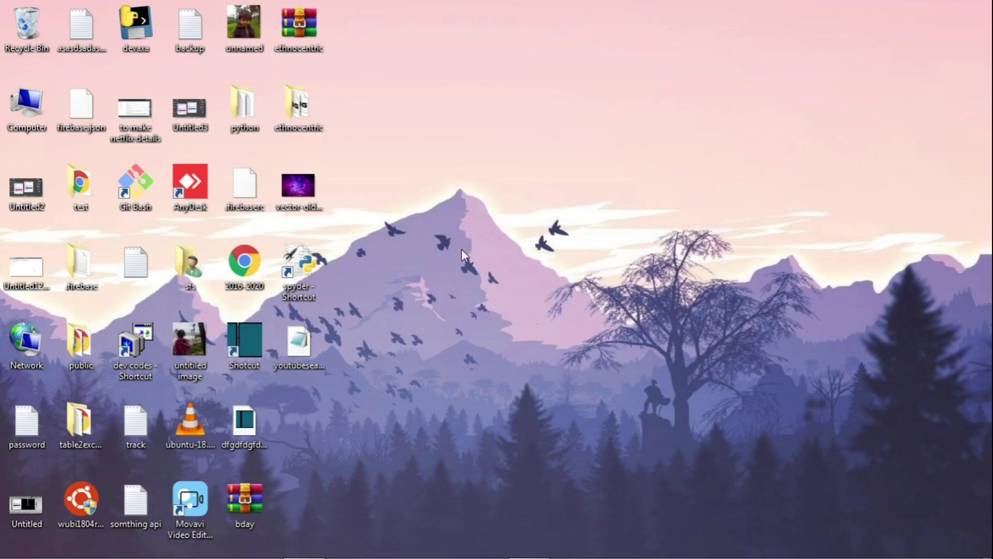
{"action": "mouse_move", "coordinate": [561, 555]}
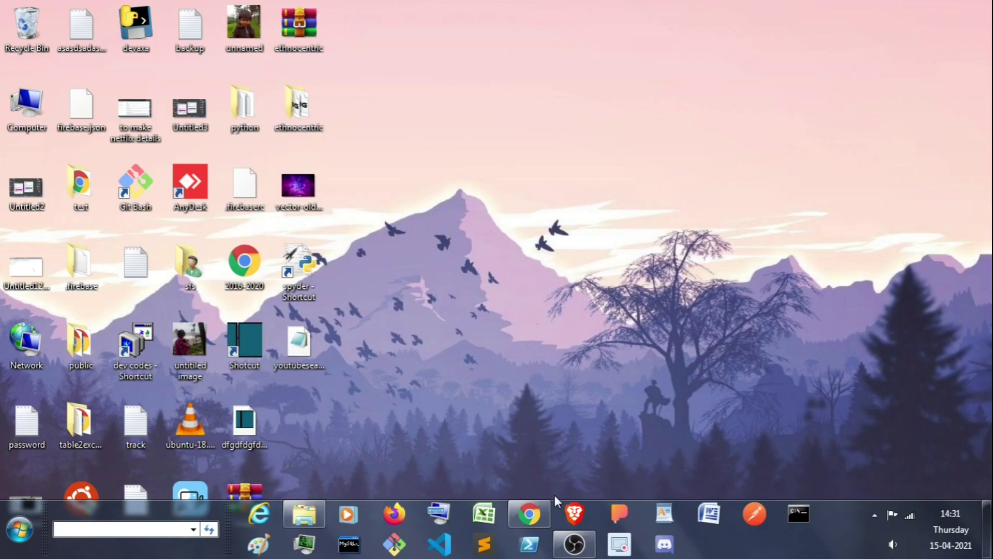
{"action": "left_click", "coordinate": [530, 519]}
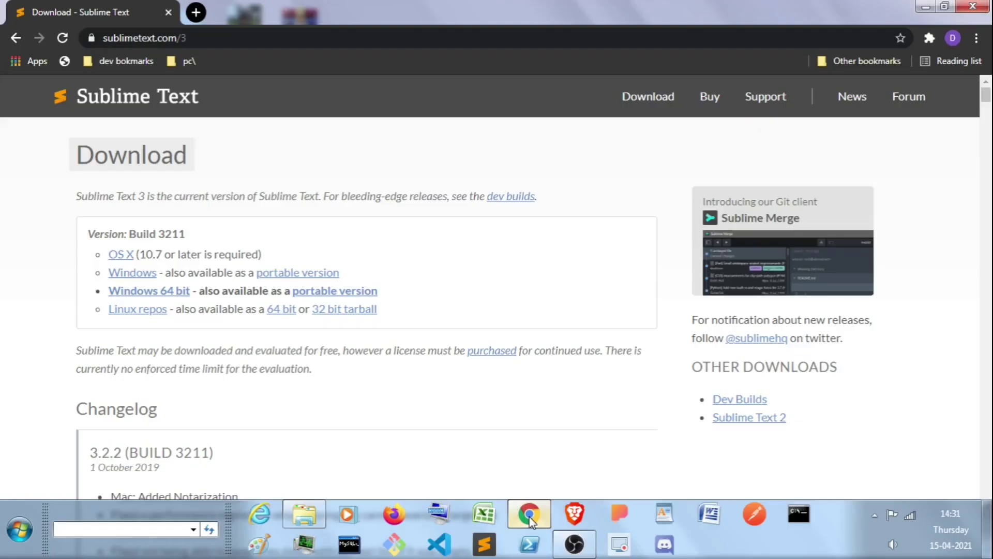
{"action": "left_click", "coordinate": [530, 519]}
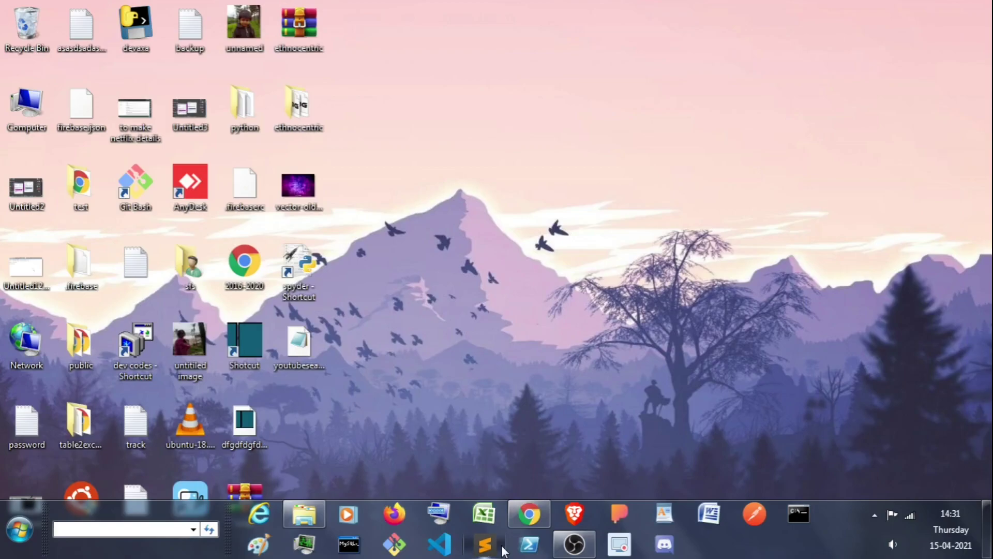
Launch Sublime Text and open a large number of new empty editor windows in quick succession
{"action": "left_click", "coordinate": [500, 548]}
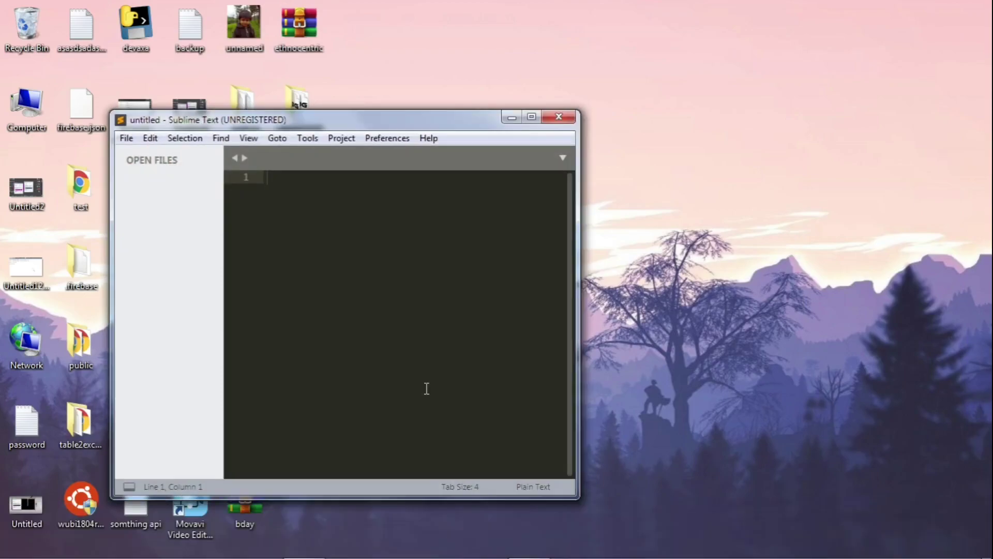
{"action": "key", "text": "ctrl+shift+n"}
{"action": "key", "text": "ctrl+shift+n"}
{"action": "key", "text": "ctrl+shift+n"}
{"action": "key", "text": "ctrl+shift+n"}
{"action": "key", "text": "ctrl+shift+n"}
{"action": "key", "text": "ctrl+shift+n"}
{"action": "key", "text": "ctrl+shift+n"}
{"action": "key", "text": "ctrl+shift+n"}
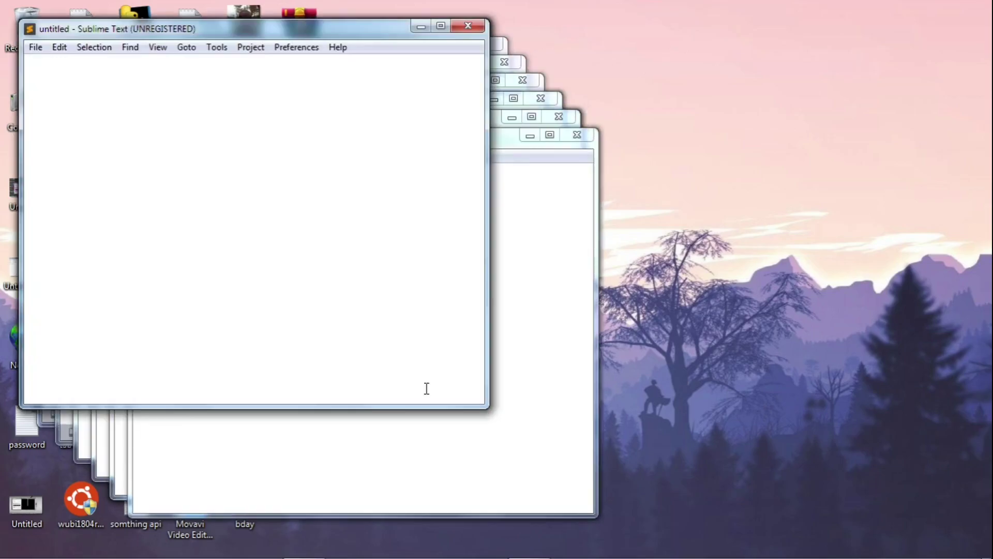
{"action": "key", "text": "ctrl+shift+n"}
{"action": "key", "text": "ctrl+shift+n"}
{"action": "key", "text": "ctrl+shift+n"}
{"action": "key", "text": "ctrl+shift+n"}
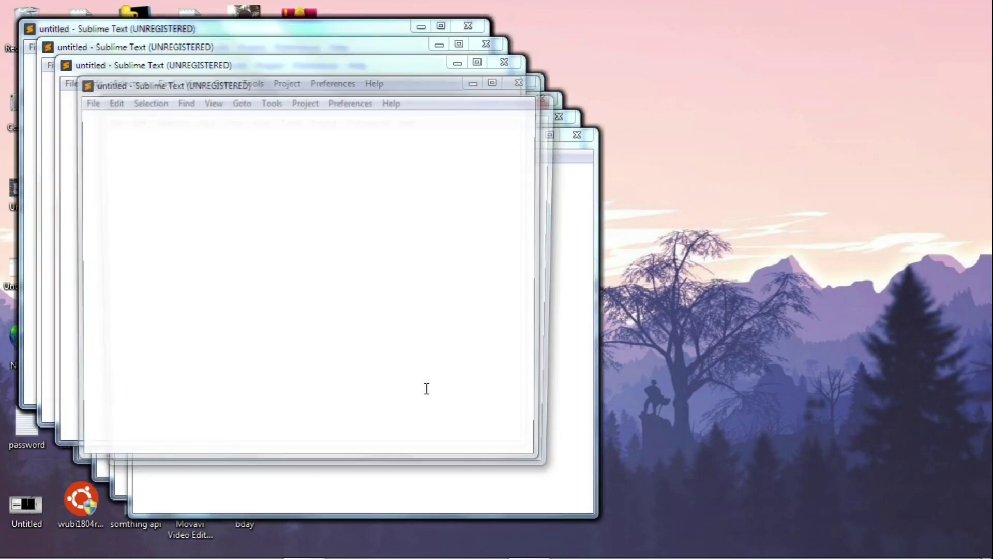
{"action": "key", "text": "ctrl+shift+n"}
{"action": "key", "text": "ctrl+shift+n"}
{"action": "key", "text": "ctrl+shift+n"}
{"action": "key", "text": "ctrl+shift+n"}
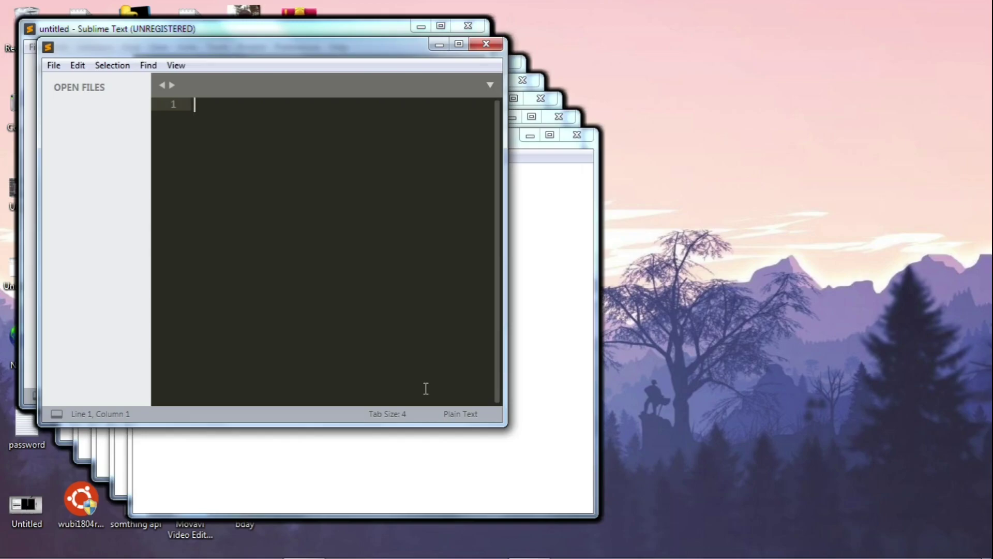
Check the ongoing recording in OBS and minimize its window
{"action": "mouse_move", "coordinate": [481, 543]}
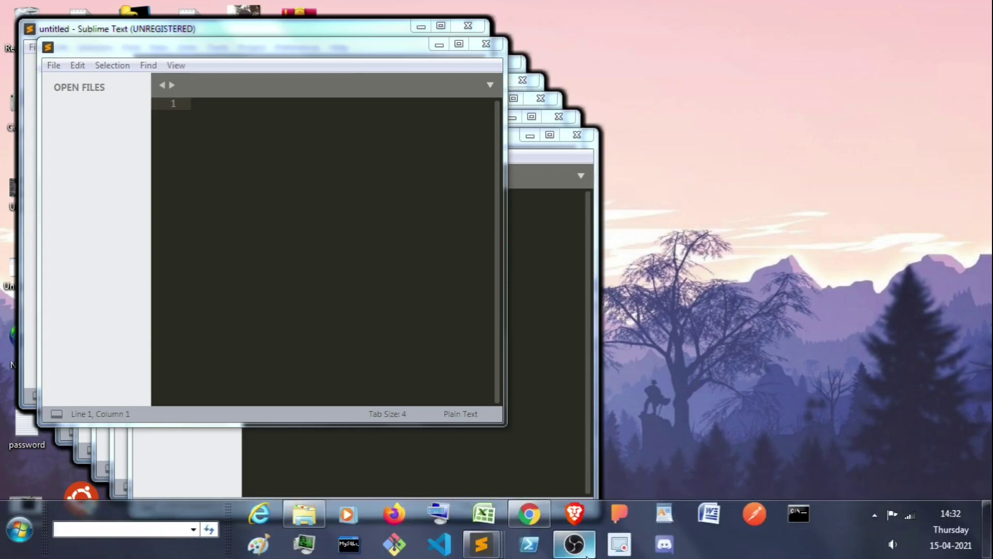
{"action": "left_click", "coordinate": [574, 544]}
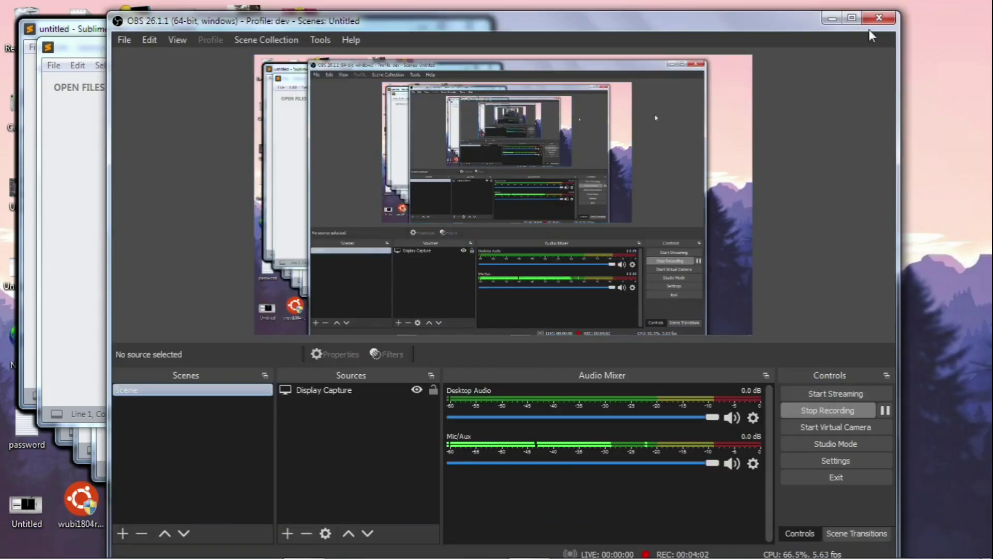
{"action": "left_click", "coordinate": [832, 18]}
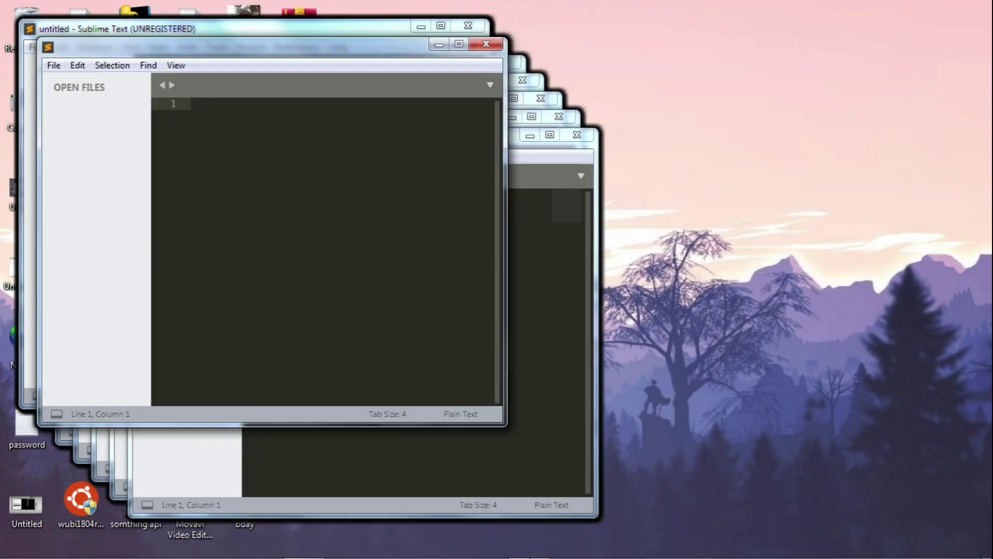
Minimize some of the stacked Sublime Text windows and close all of the program's windows at once
{"action": "left_click", "coordinate": [499, 546]}
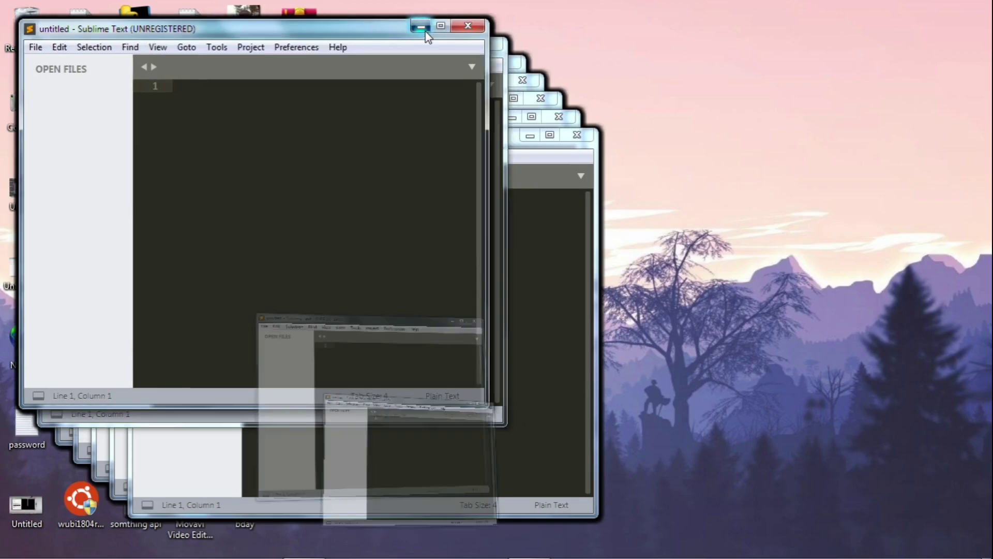
{"action": "left_click", "coordinate": [420, 26]}
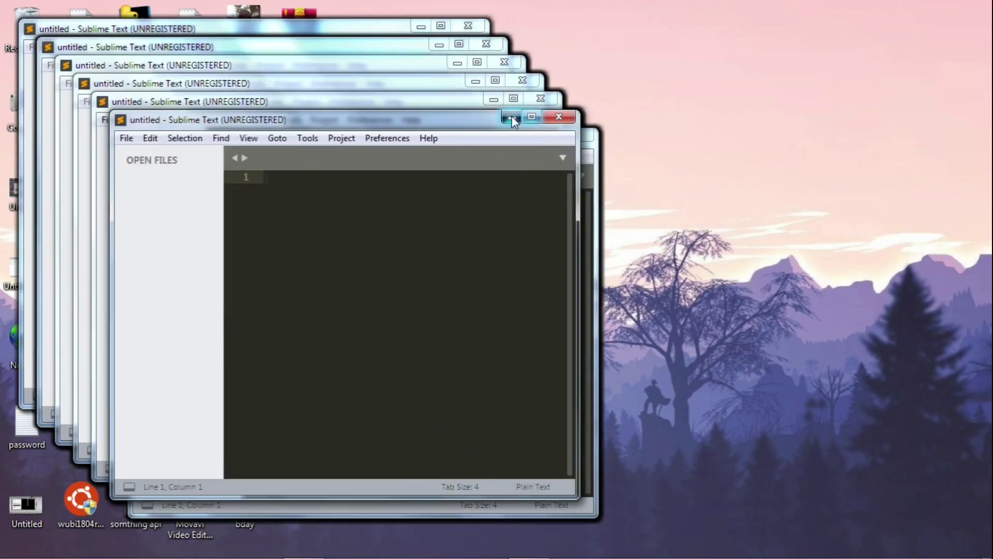
{"action": "left_click", "coordinate": [483, 96]}
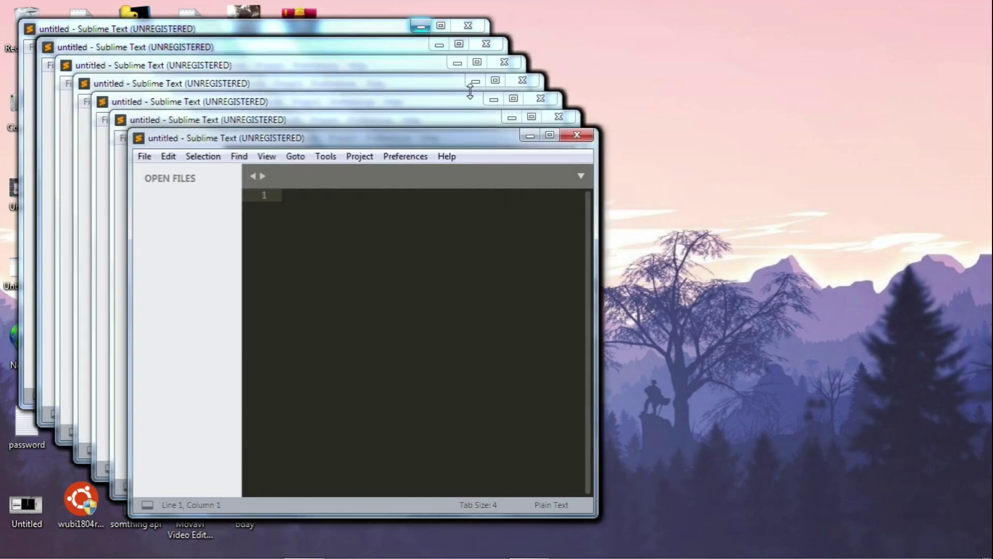
{"action": "mouse_move", "coordinate": [662, 556]}
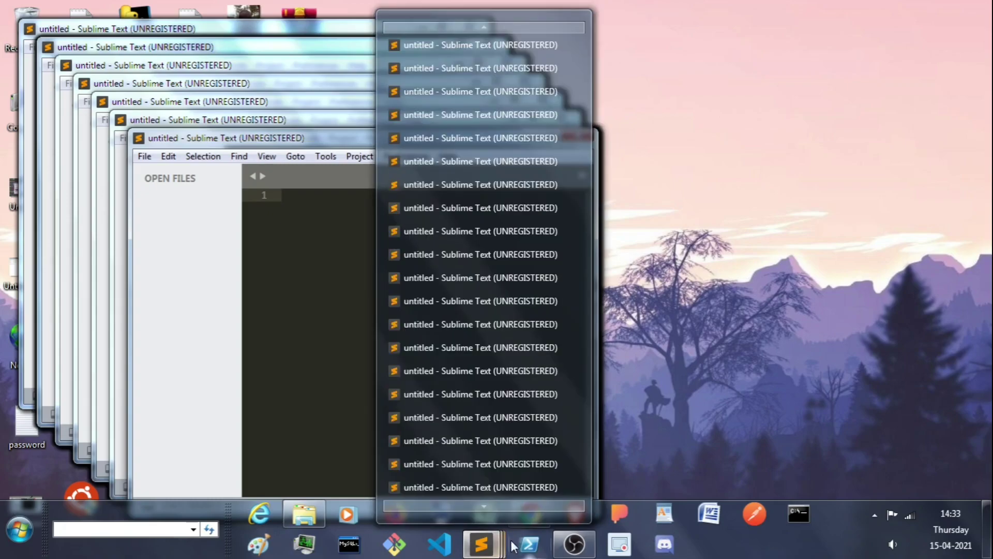
{"action": "right_click", "coordinate": [795, 555]}
{"action": "left_click", "coordinate": [860, 505]}
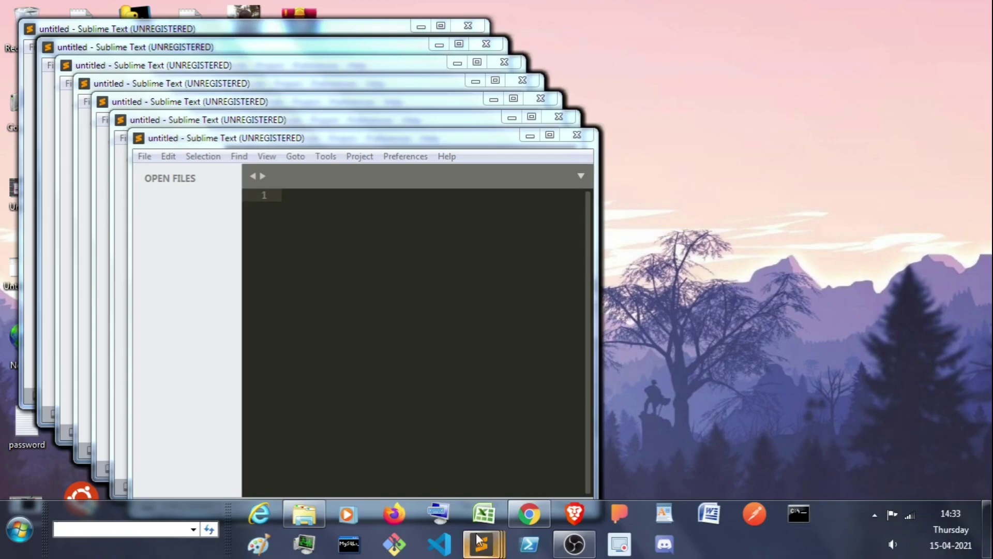
{"action": "right_click", "coordinate": [494, 555]}
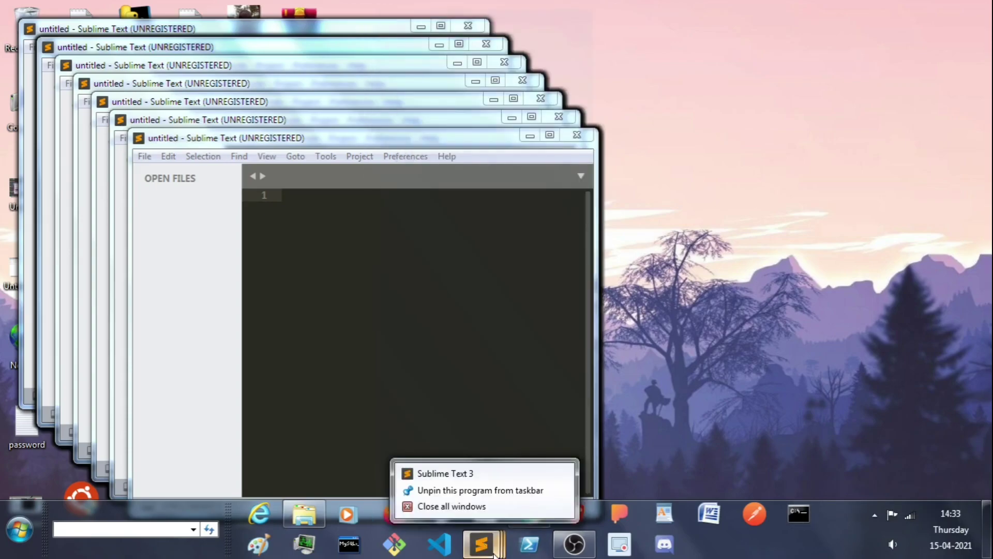
{"action": "left_click", "coordinate": [491, 510]}
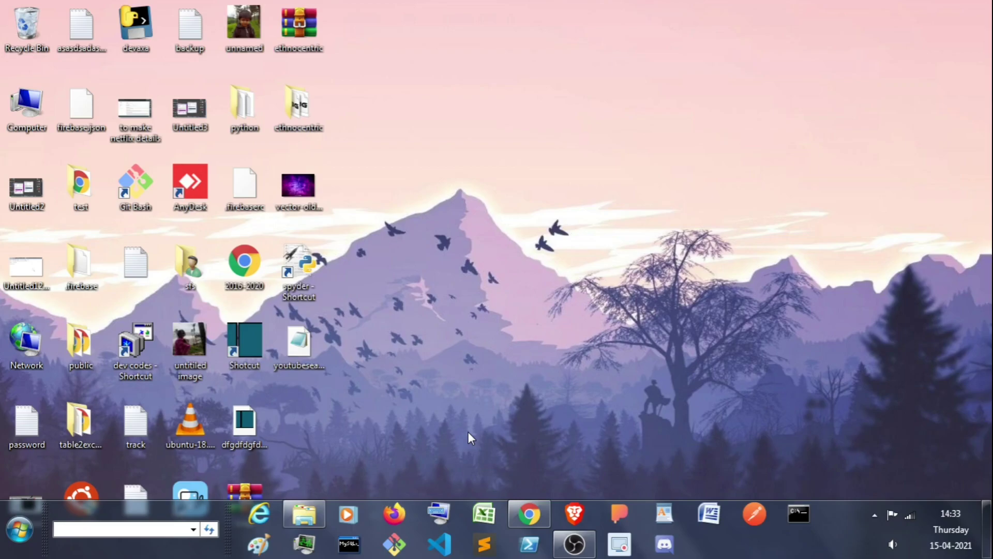
Try to launch Excel, declining to start it in safe mode
{"action": "left_click", "coordinate": [489, 527]}
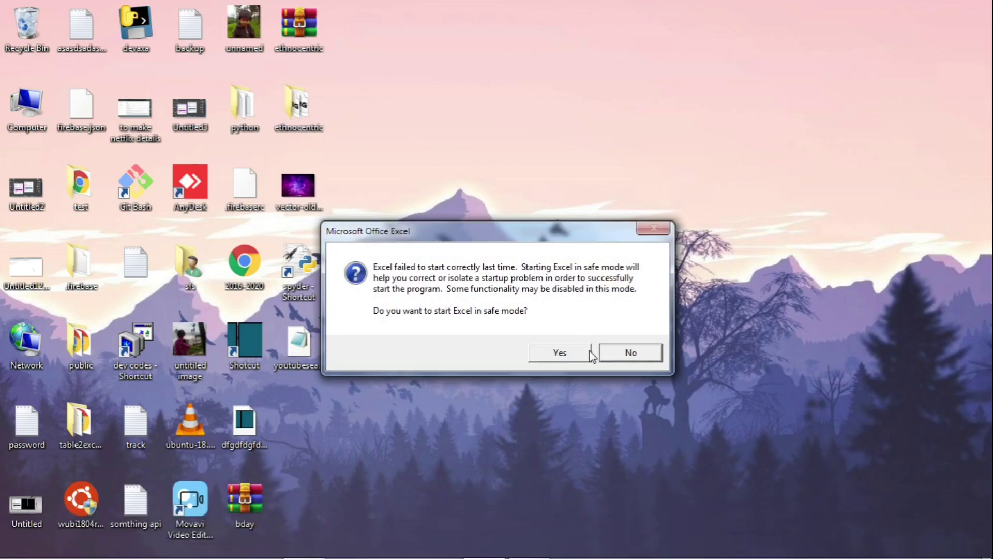
{"action": "left_click", "coordinate": [613, 349]}
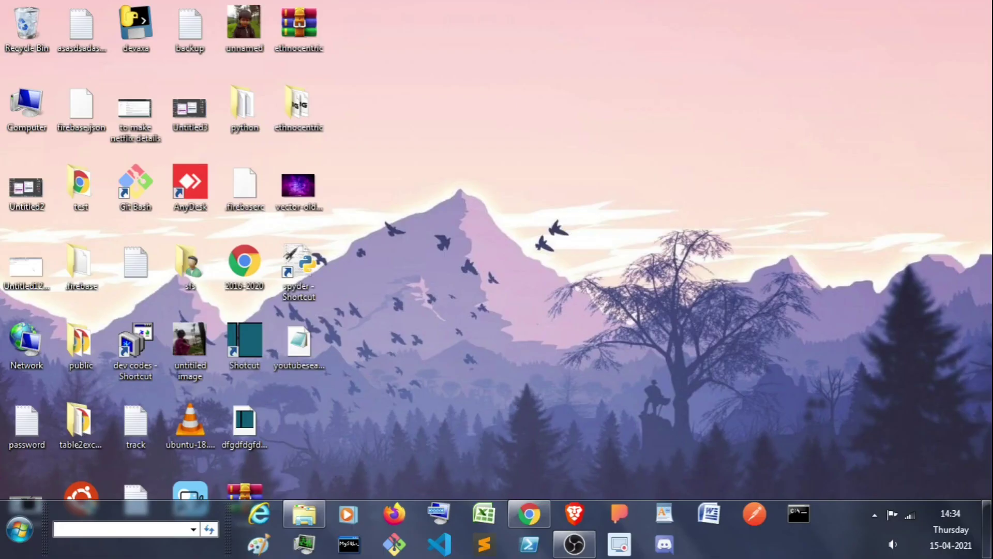
Open Windows Task Manager in front of the Sublime Text windows and examine the computer's CPU and memory performance
{"action": "right_click", "coordinate": [735, 542]}
{"action": "left_click", "coordinate": [761, 511]}
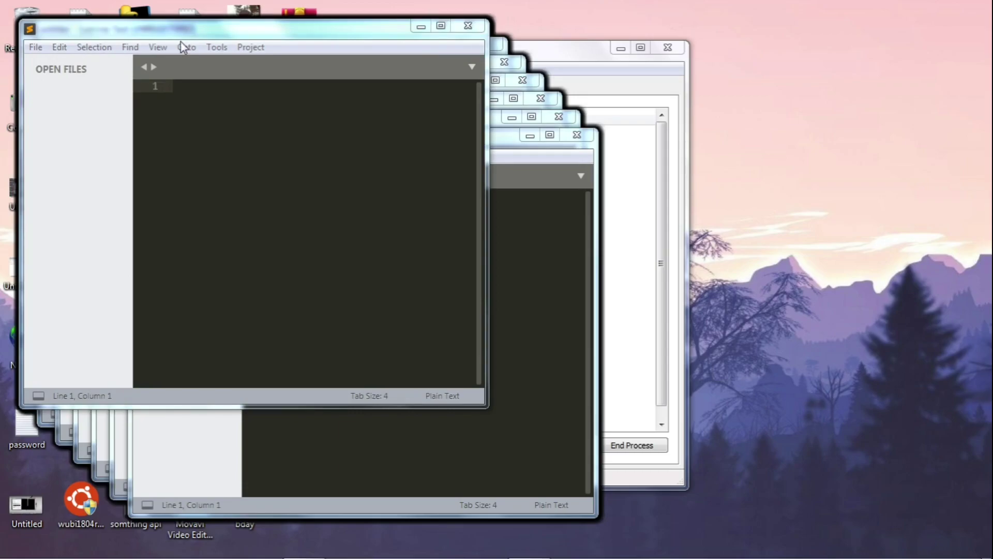
{"action": "left_click", "coordinate": [614, 49]}
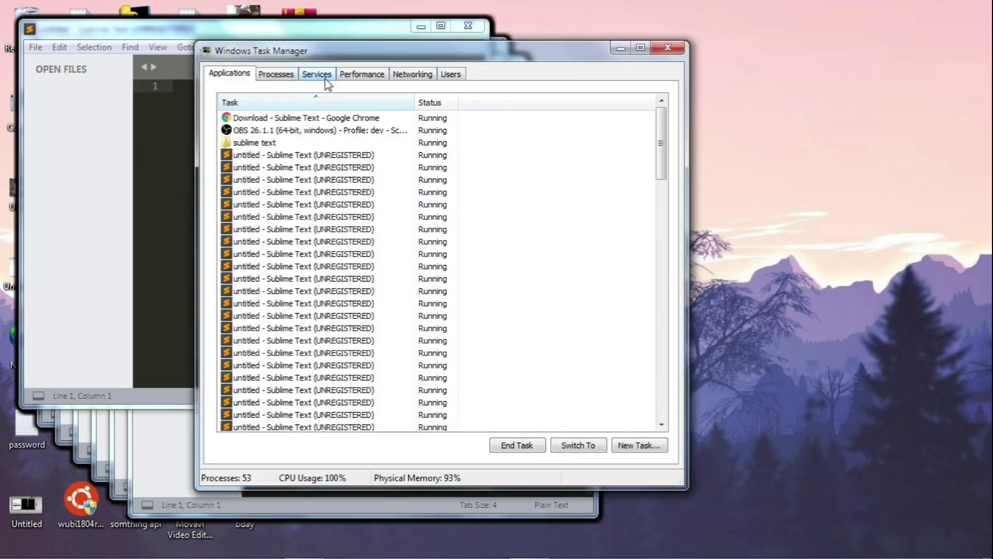
{"action": "left_click", "coordinate": [287, 75]}
{"action": "left_click", "coordinate": [359, 88]}
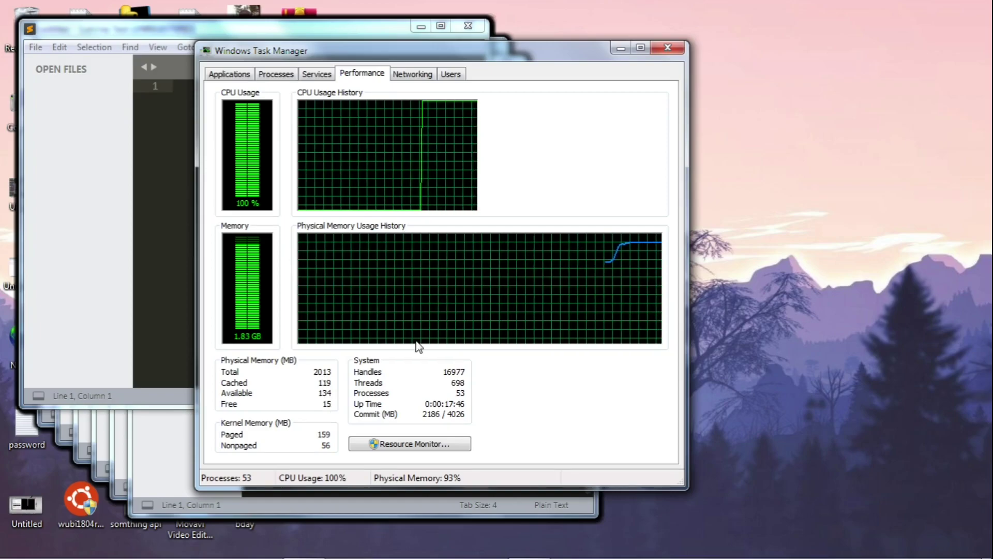
{"action": "left_click", "coordinate": [162, 214]}
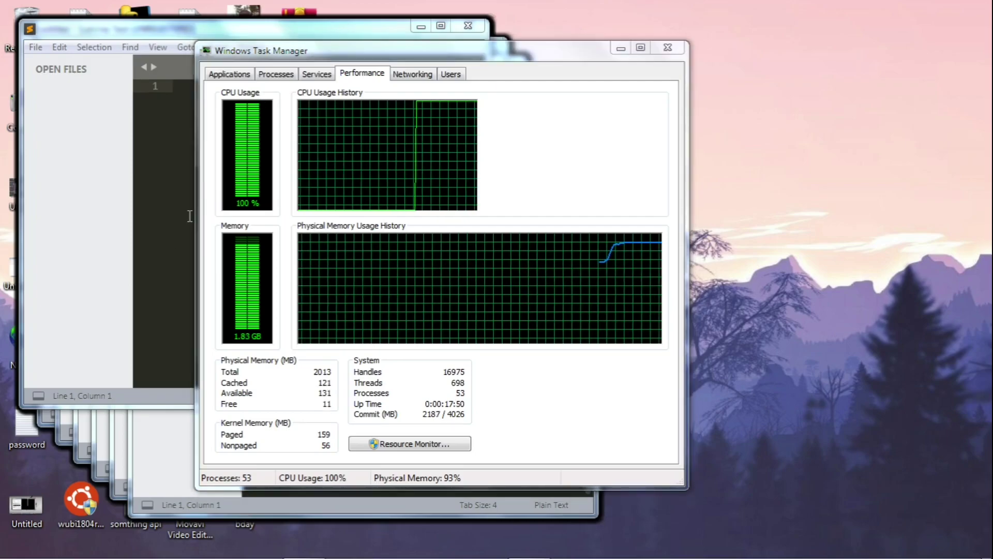
Dismiss Task Manager and close all open Sublime Text windows together
{"action": "left_click", "coordinate": [668, 47]}
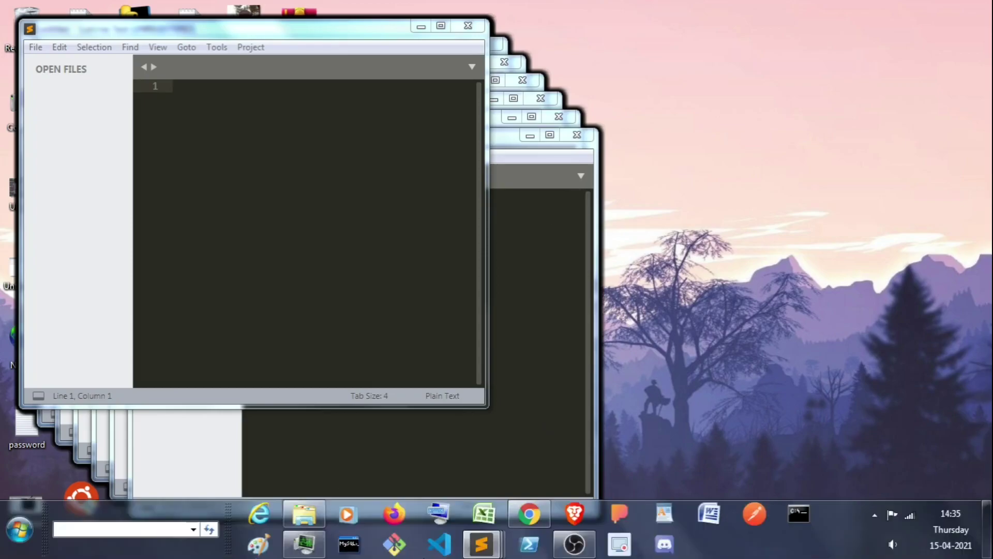
{"action": "right_click", "coordinate": [496, 533]}
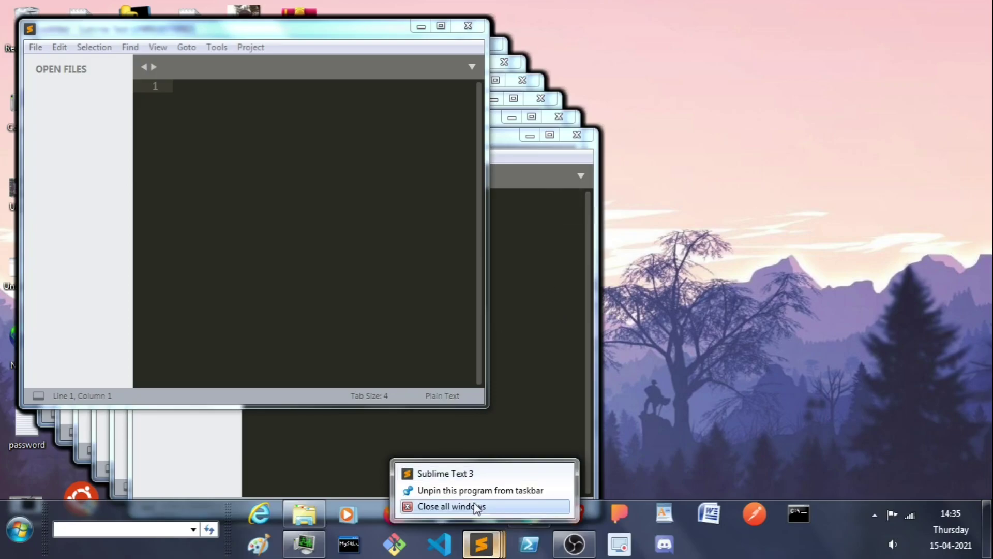
{"action": "left_click", "coordinate": [449, 507]}
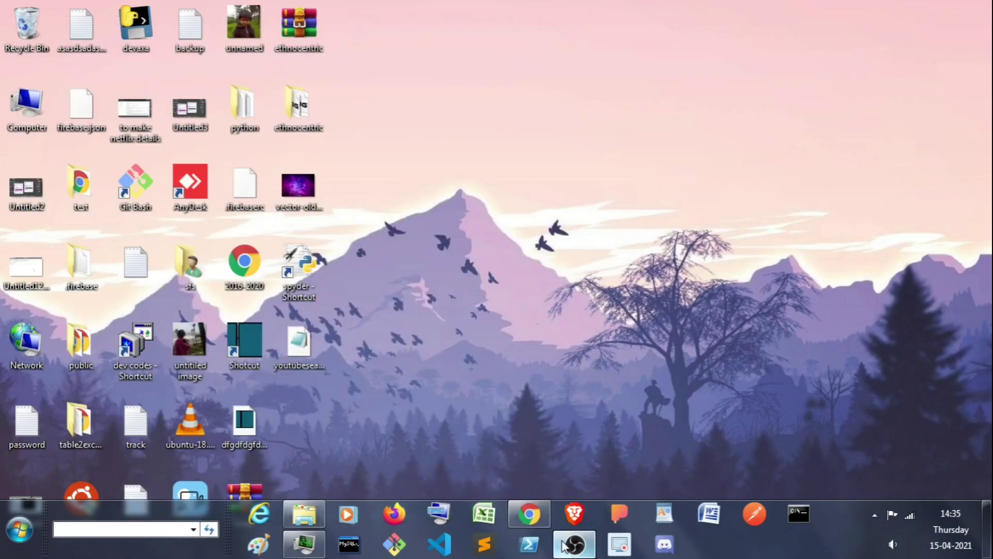
Check that the recording is still running in OBS and return to the desktop
{"action": "left_click", "coordinate": [575, 545]}
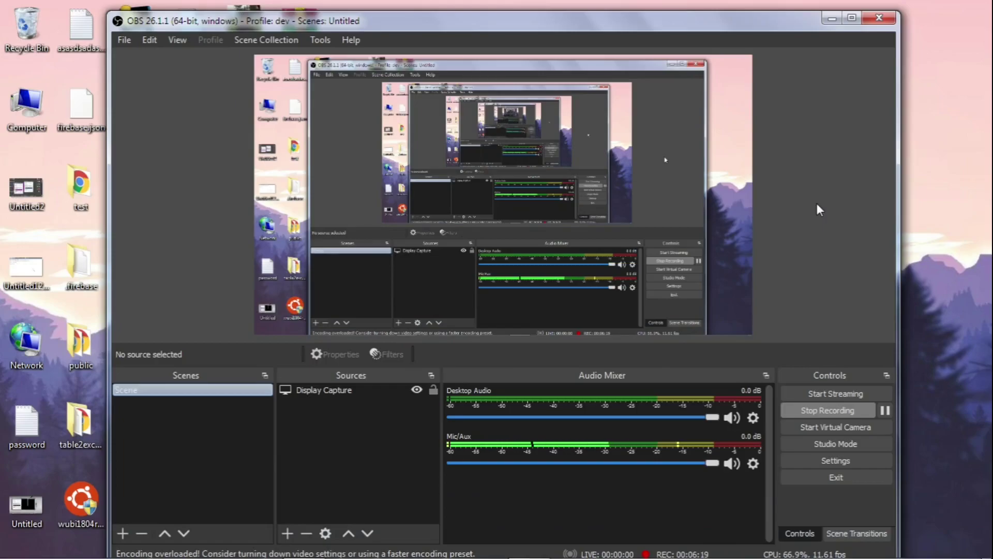
{"action": "key", "text": "super+d"}
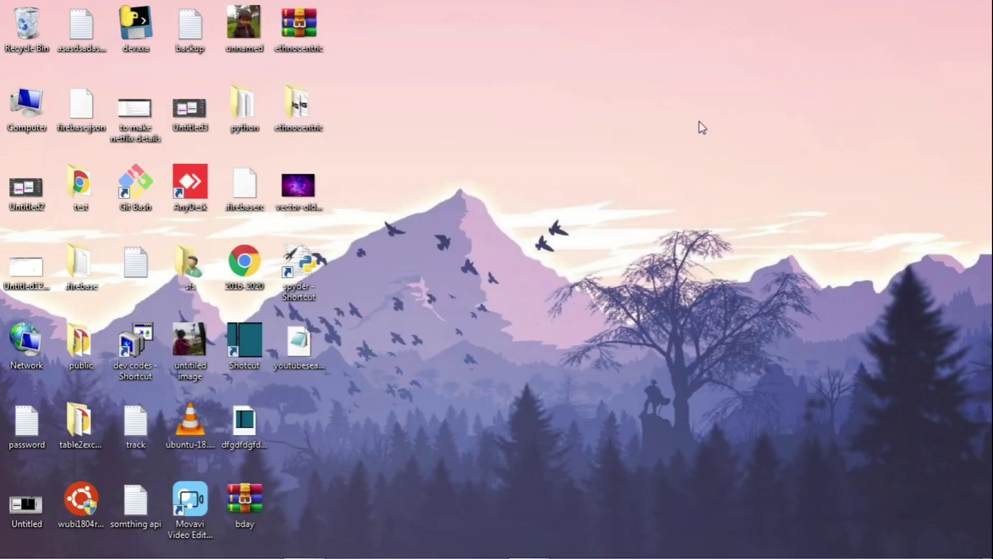
Open the Recycle Bin and permanently delete all of its contents
{"action": "double_click", "coordinate": [20, 11]}
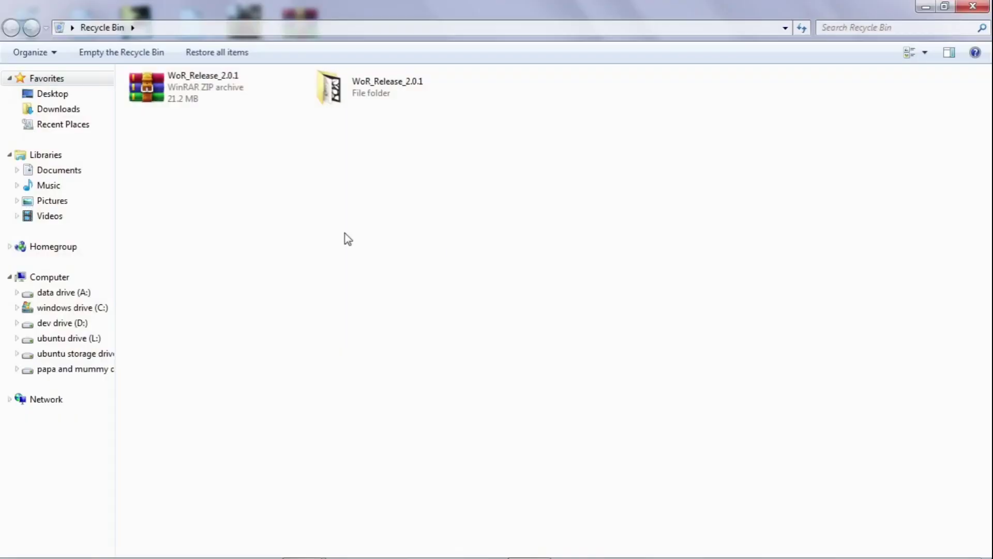
{"action": "key", "text": "ctrl+a"}
{"action": "key", "text": "Delete"}
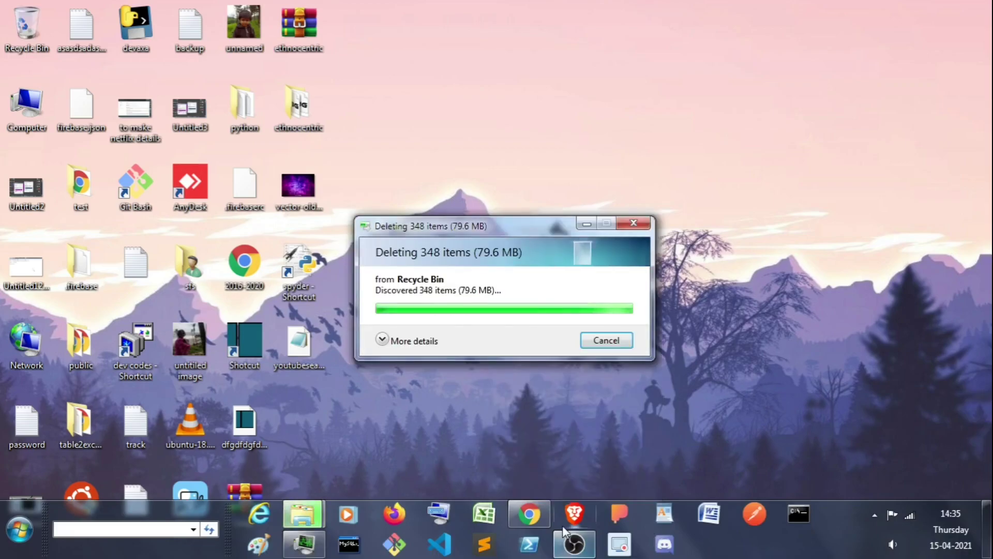
Bring up OBS again to check the recording status and minimize it back to the desktop
{"action": "left_click", "coordinate": [572, 544]}
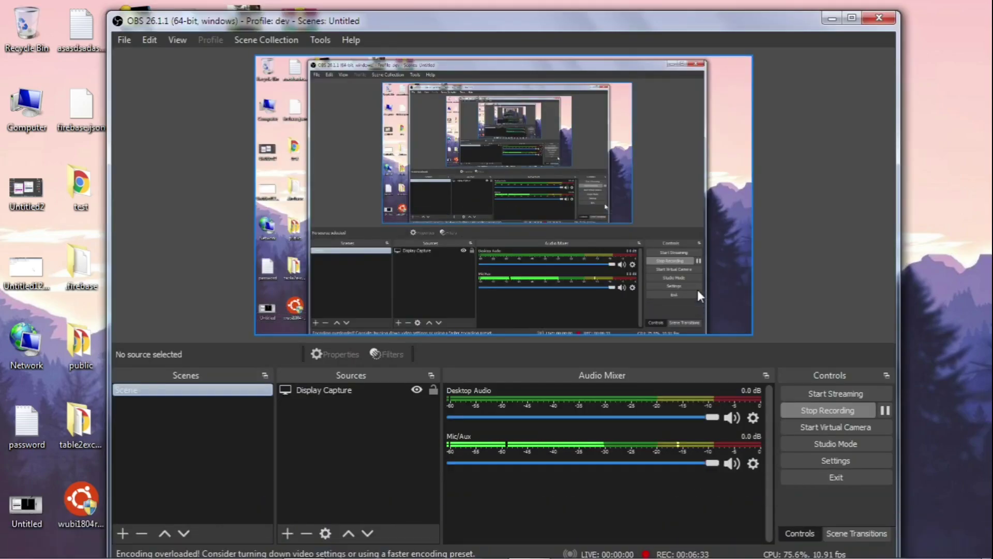
{"action": "left_click", "coordinate": [832, 18]}
{"action": "mouse_move", "coordinate": [137, 538]}
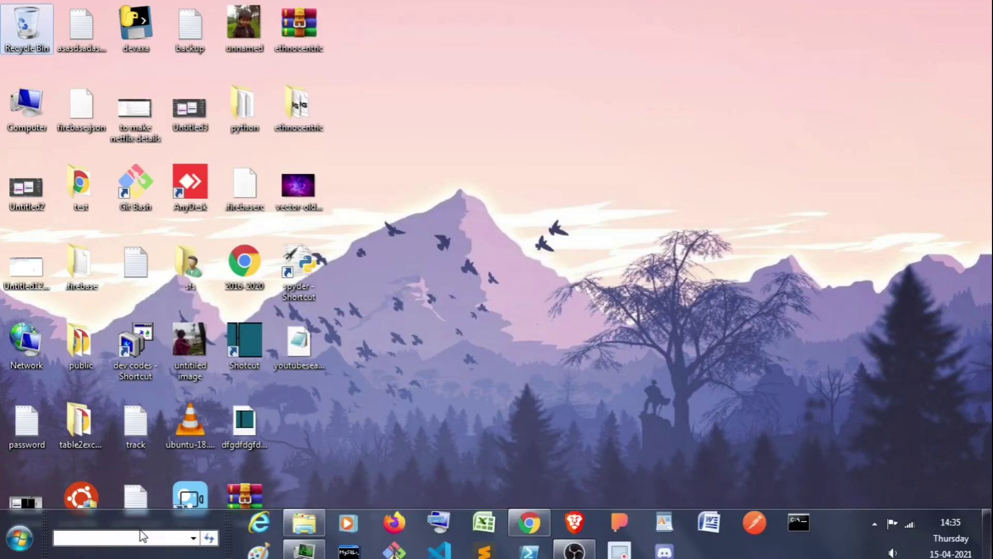
Launch Sublime Text and maximize its window
{"action": "left_click", "coordinate": [481, 550]}
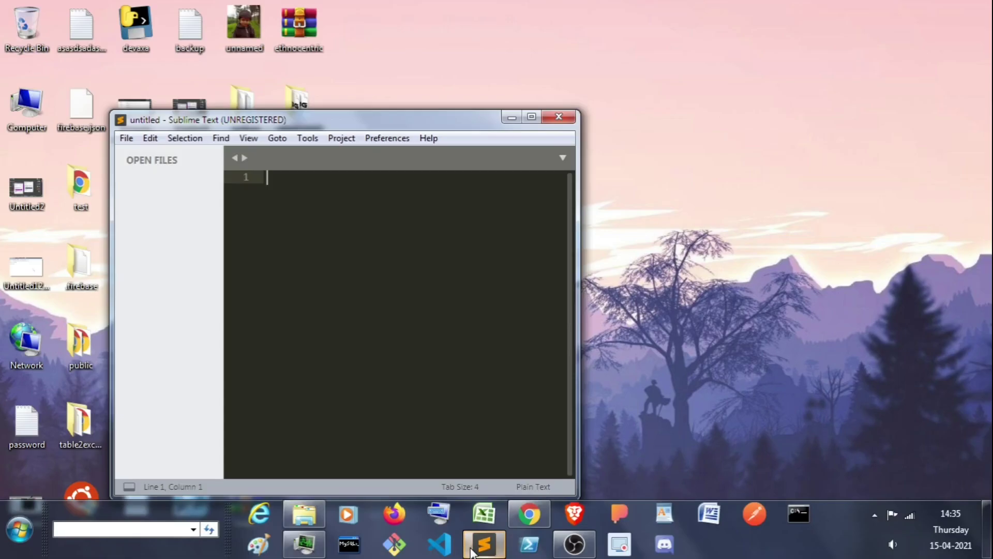
{"action": "left_click", "coordinate": [526, 119]}
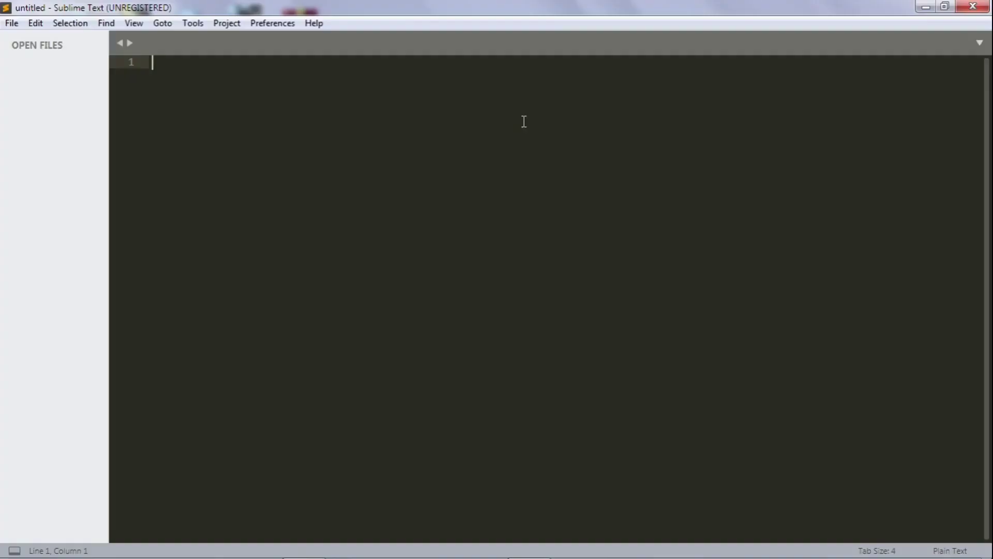
Look at the dev codes folder through its desktop shortcut and return to the Sublime Text window
{"action": "key", "text": "super+d"}
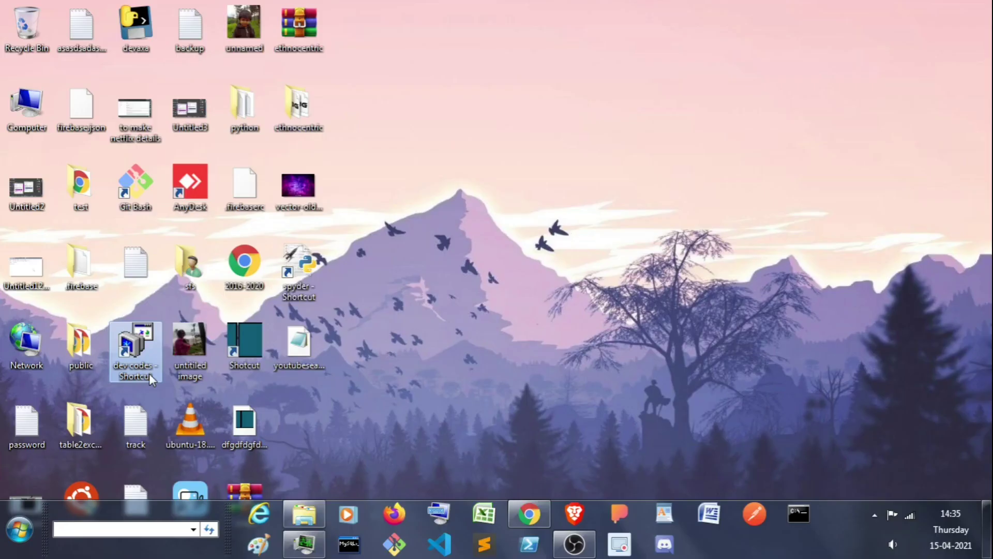
{"action": "double_click", "coordinate": [149, 373]}
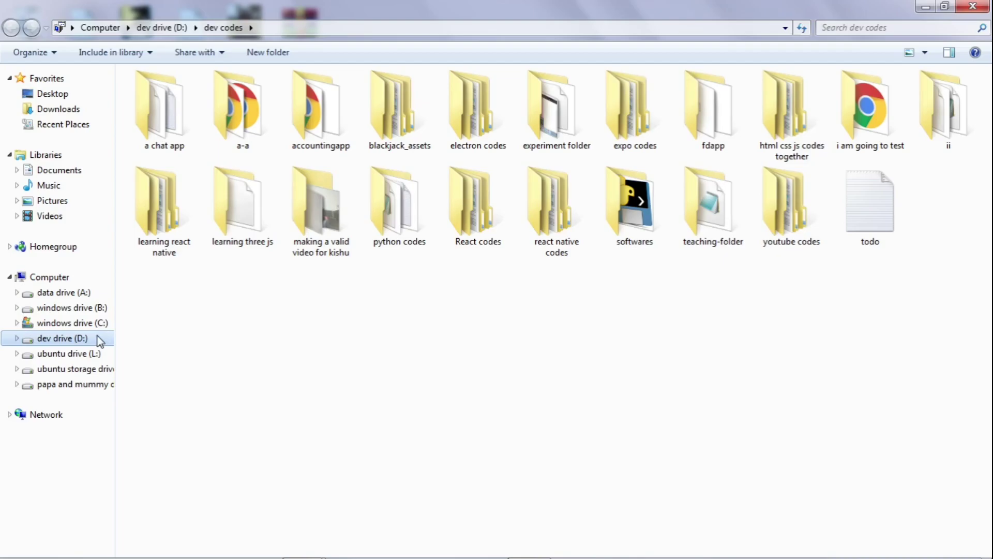
{"action": "key", "text": "alt+Tab"}
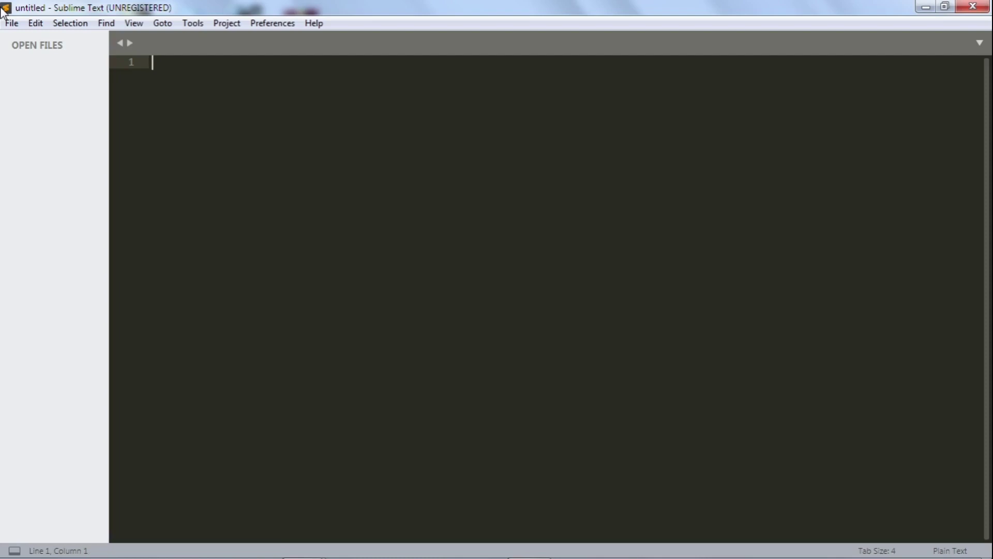
{"action": "key", "text": "super+d"}
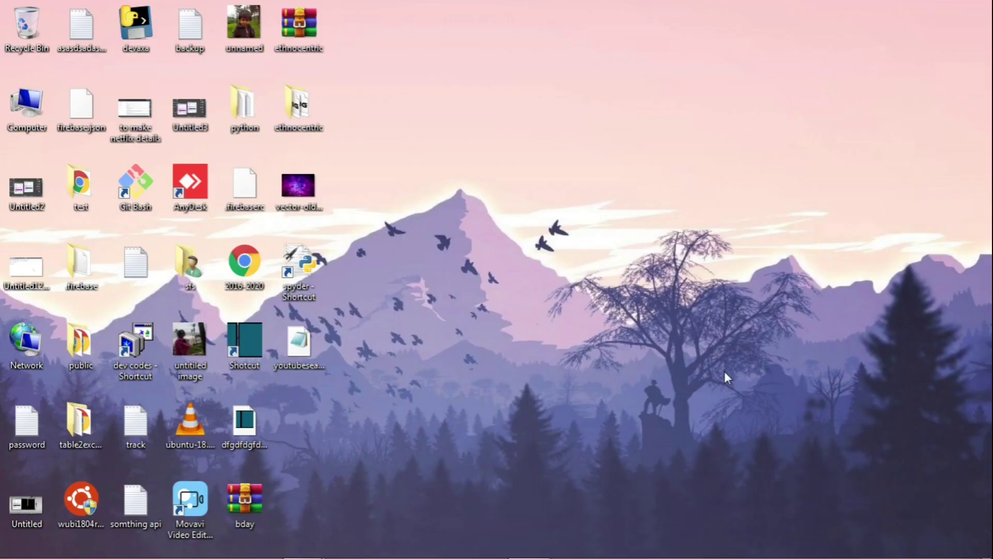
{"action": "left_click", "coordinate": [485, 541]}
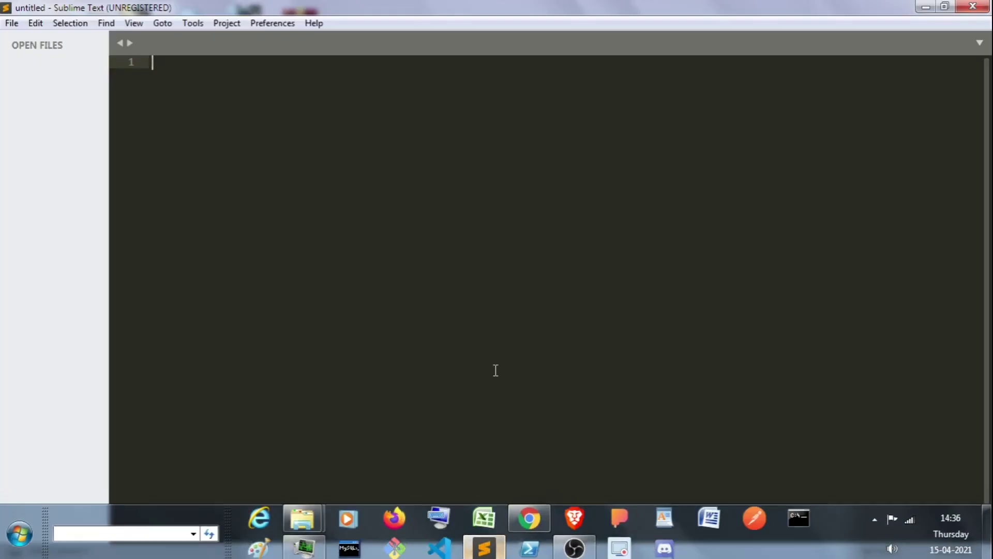
Open the teaching-folder inside dev codes on dev drive (D:) as the working folder
{"action": "left_click", "coordinate": [11, 24]}
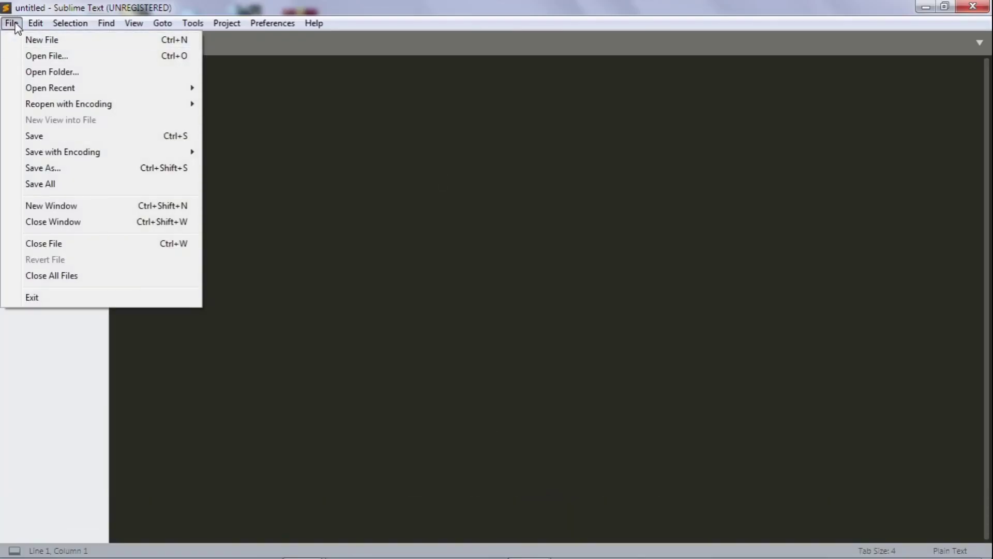
{"action": "left_click", "coordinate": [245, 117]}
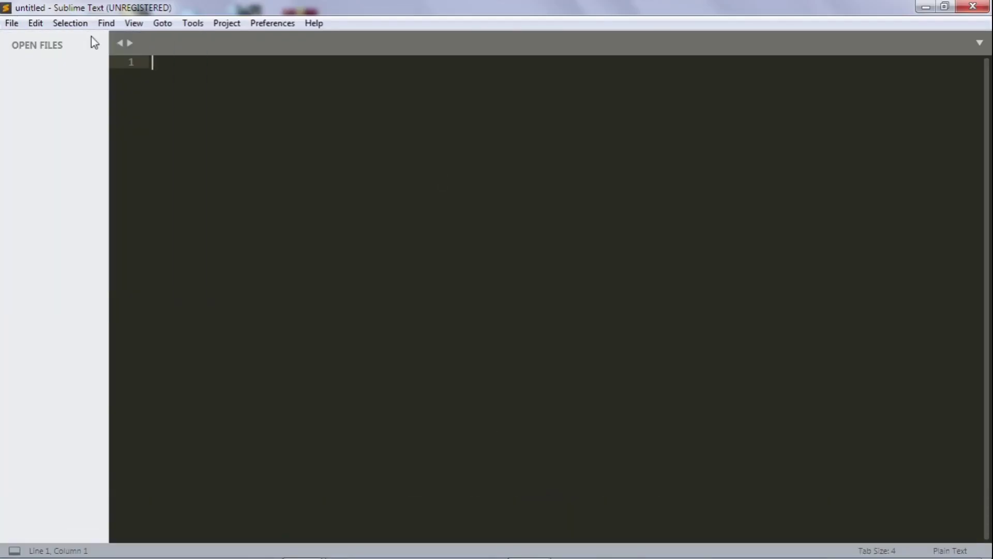
{"action": "left_click", "coordinate": [11, 23]}
{"action": "left_click", "coordinate": [15, 72]}
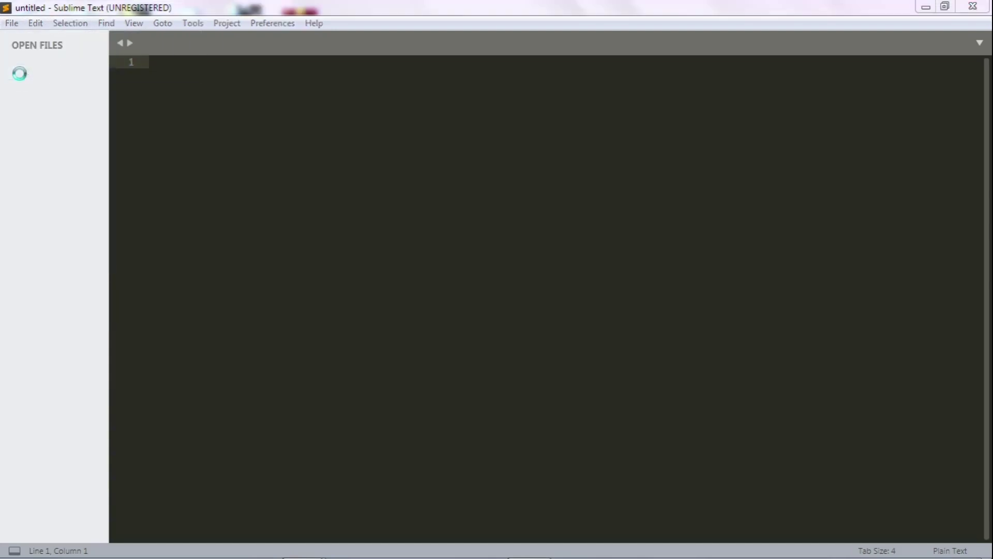
{"action": "left_click", "coordinate": [173, 63]}
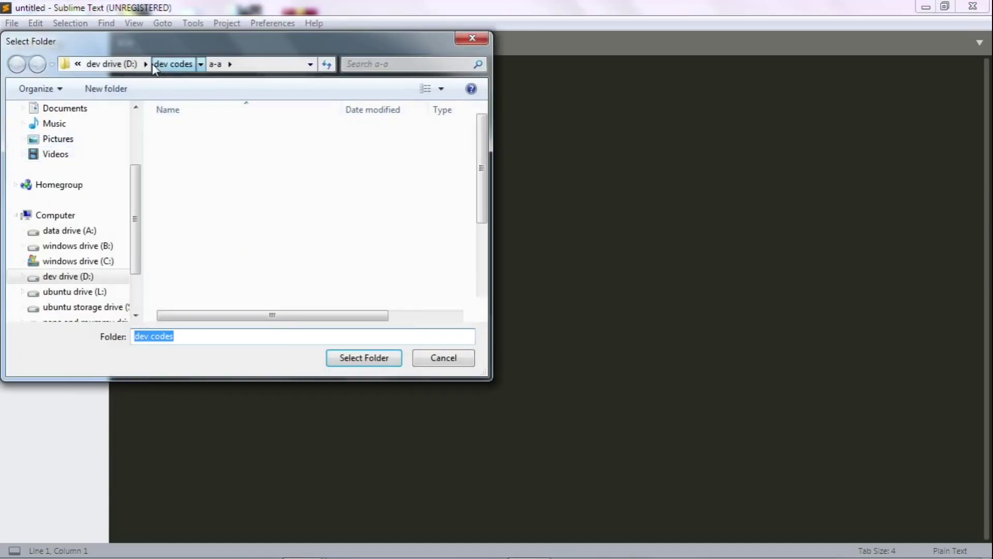
{"action": "left_click", "coordinate": [292, 177]}
{"action": "scroll", "coordinate": [293, 188], "scroll_direction": "down", "scroll_amount": 3}
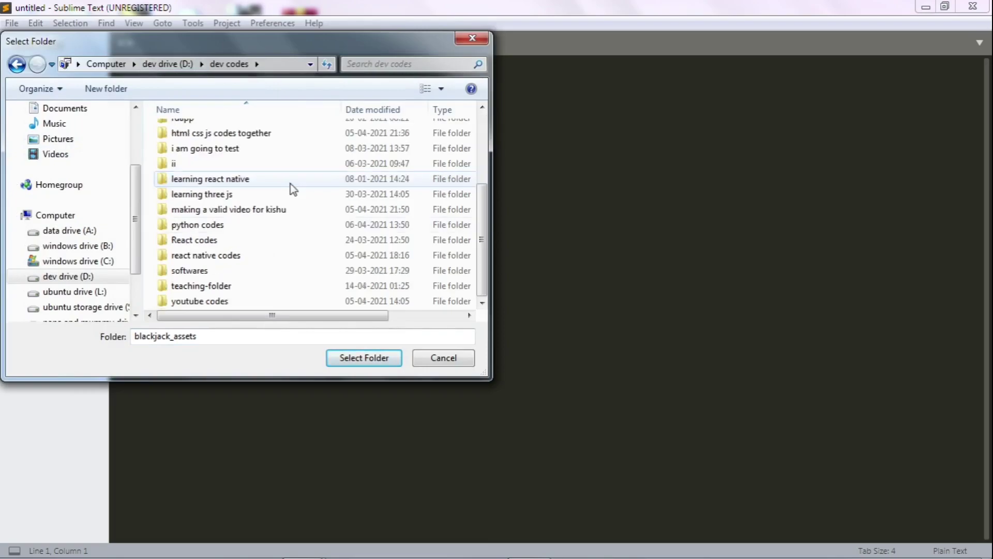
{"action": "left_click", "coordinate": [210, 286]}
{"action": "double_click", "coordinate": [209, 287]}
{"action": "left_click", "coordinate": [372, 360]}
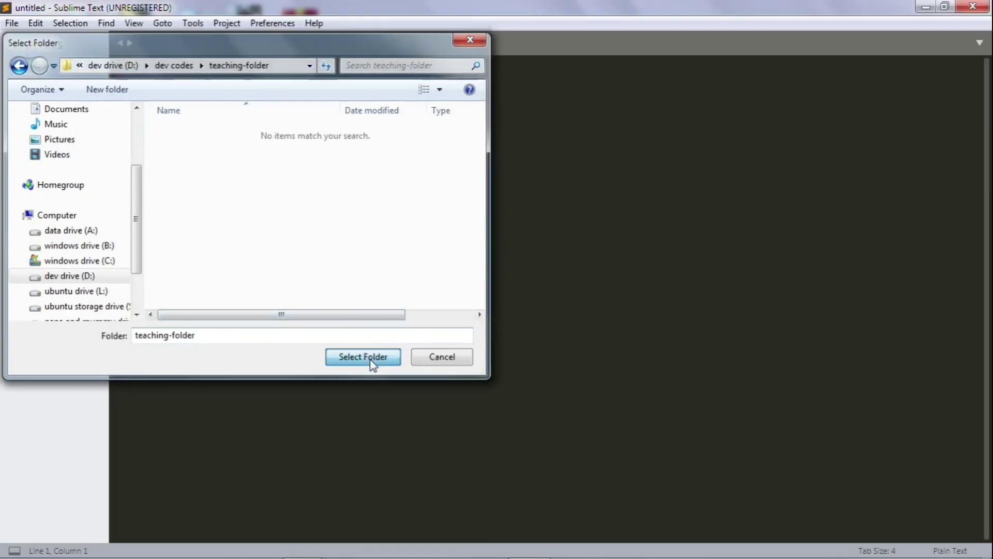
Open main.py from teaching-folder and delete the file from the folder
{"action": "left_click", "coordinate": [59, 104]}
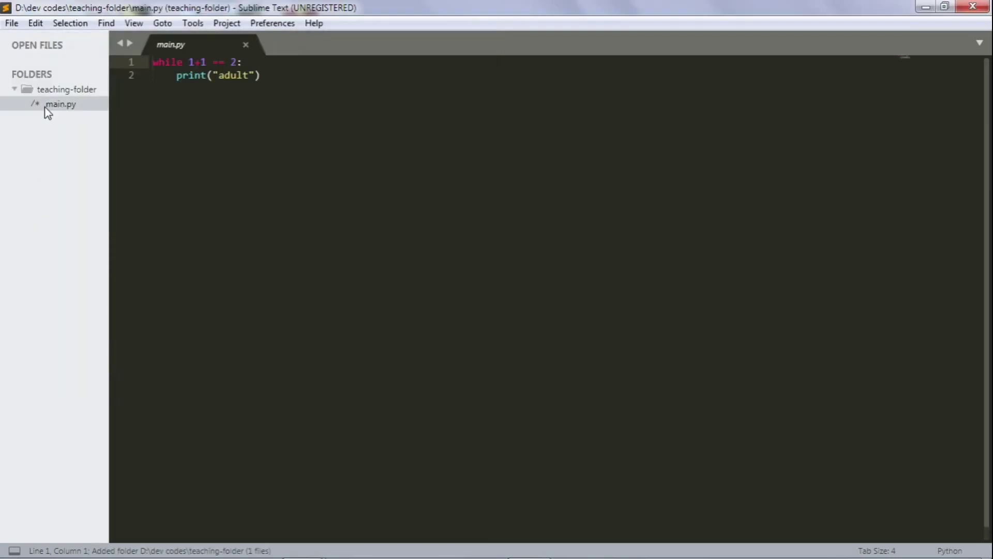
{"action": "key", "text": "Delete"}
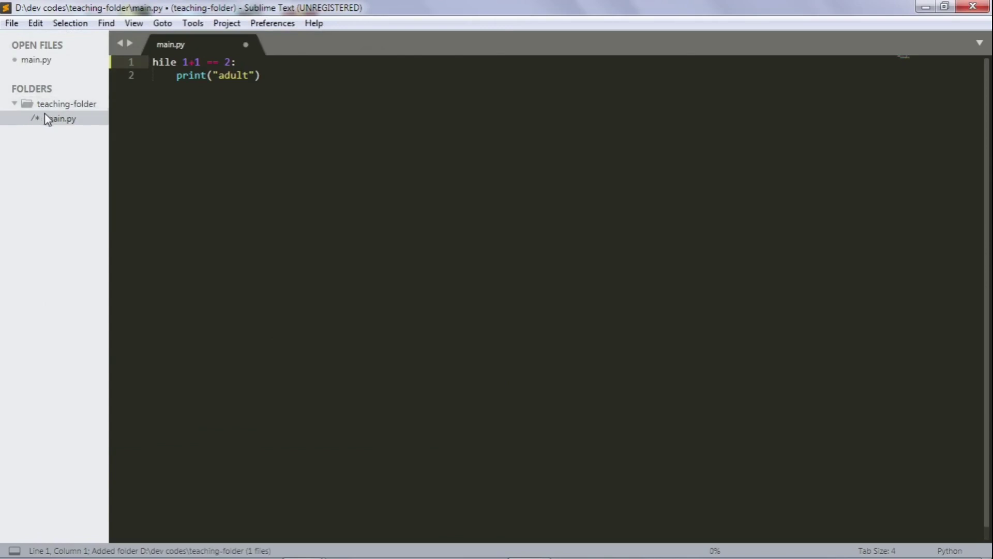
{"action": "right_click", "coordinate": [60, 119]}
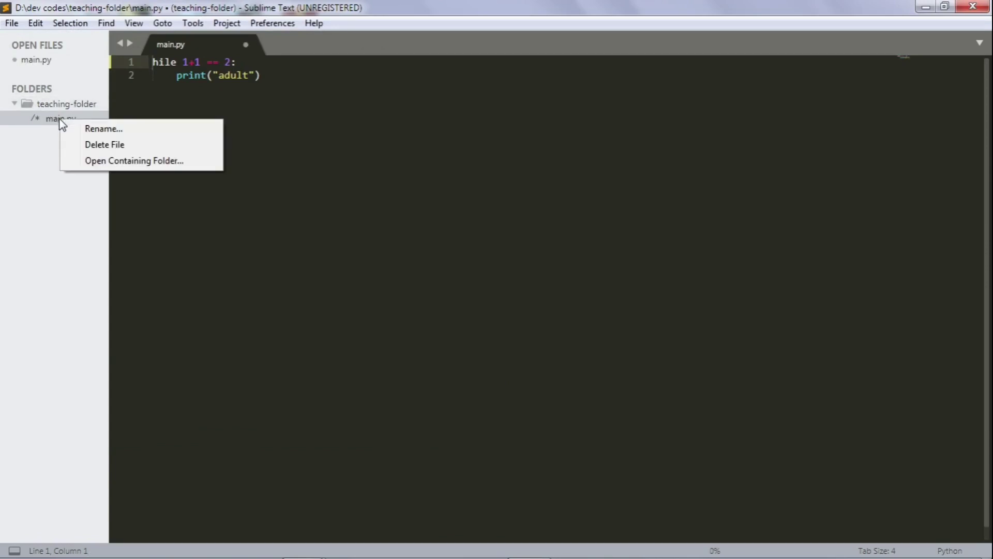
{"action": "left_click", "coordinate": [85, 144]}
{"action": "left_click", "coordinate": [466, 343]}
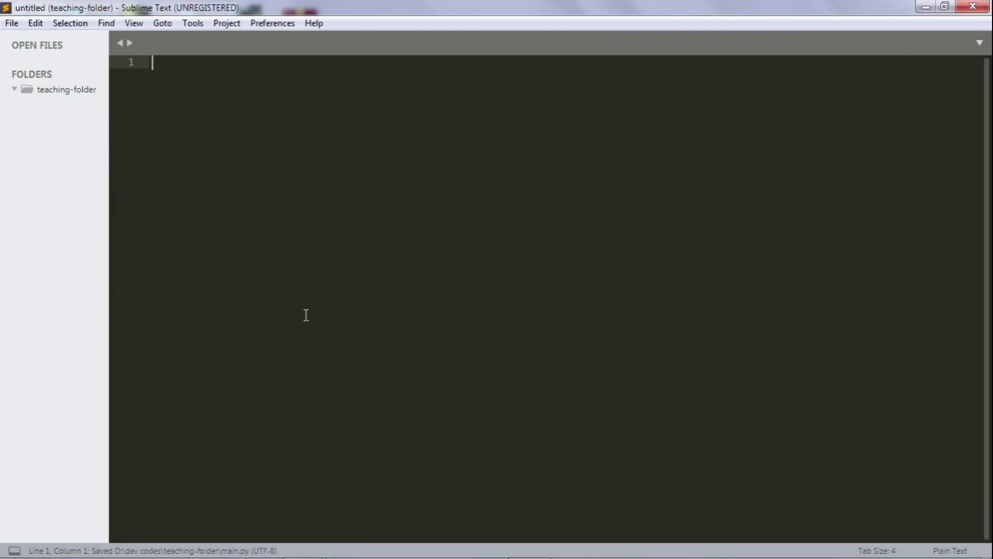
Create a new empty file in teaching-folder
{"action": "right_click", "coordinate": [79, 94]}
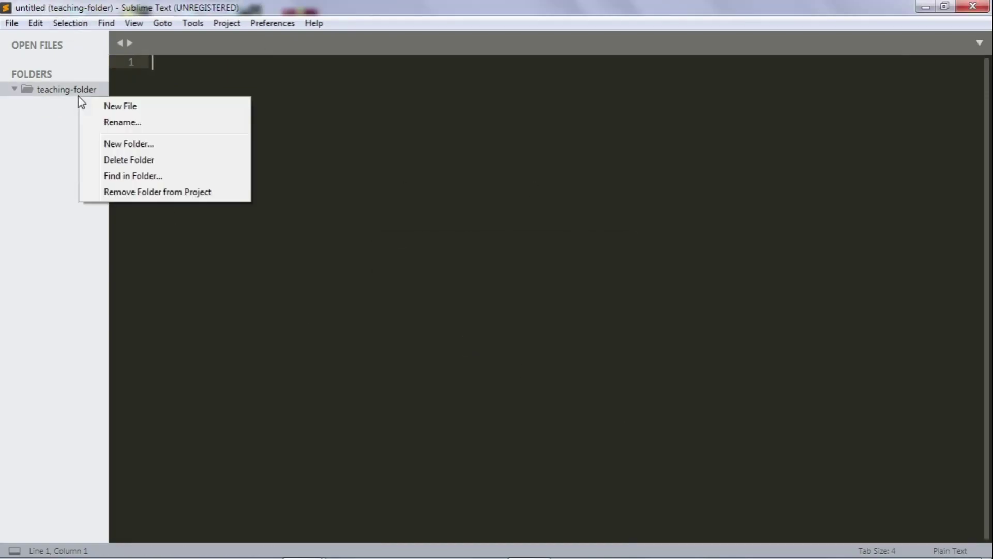
{"action": "left_click", "coordinate": [86, 104]}
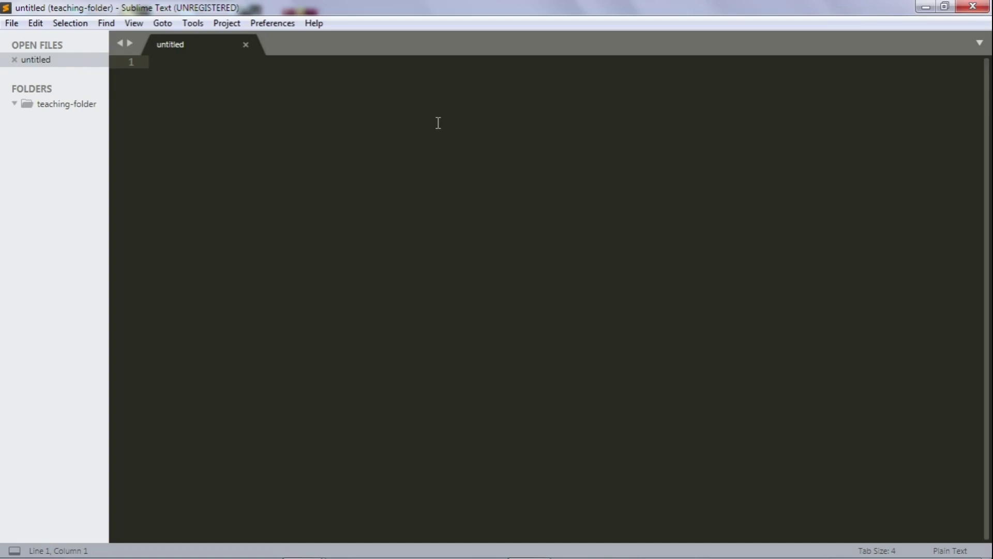
{"action": "key", "text": "ctrl+s"}
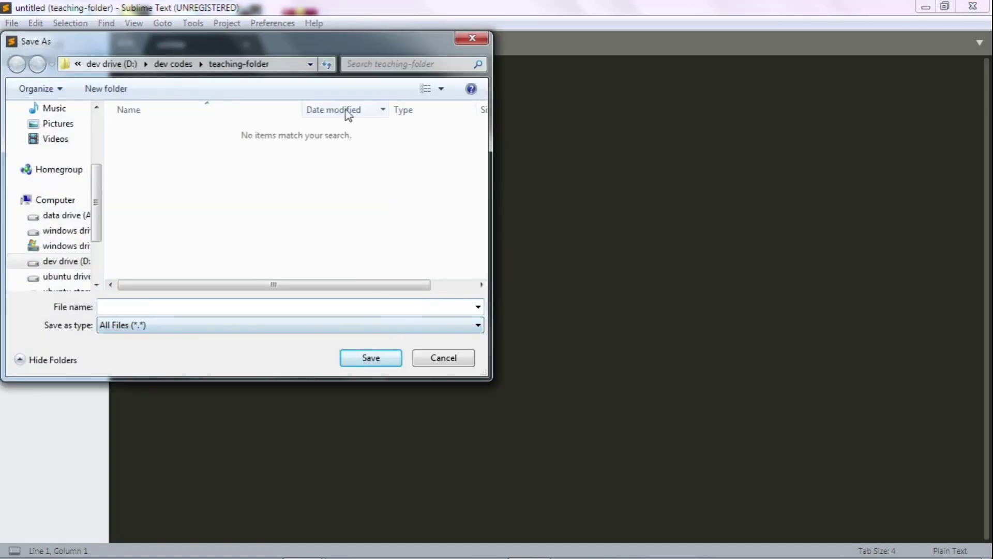
{"action": "type", "text": "a as"}
{"action": "left_click", "coordinate": [438, 362]}
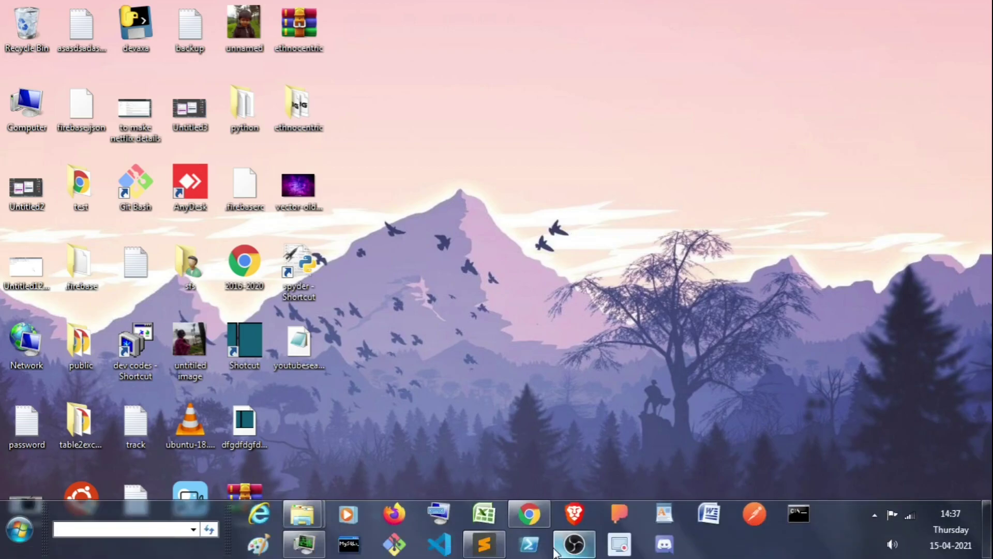
Switch to OBS to check the recording status, then return to the untitled file in Sublime Text
{"action": "left_click", "coordinate": [572, 542]}
{"action": "key", "text": "alt+Tab"}
{"action": "key", "text": "alt+Tab"}
{"action": "key", "text": "alt+Tab"}
{"action": "key", "text": "alt+Tab"}
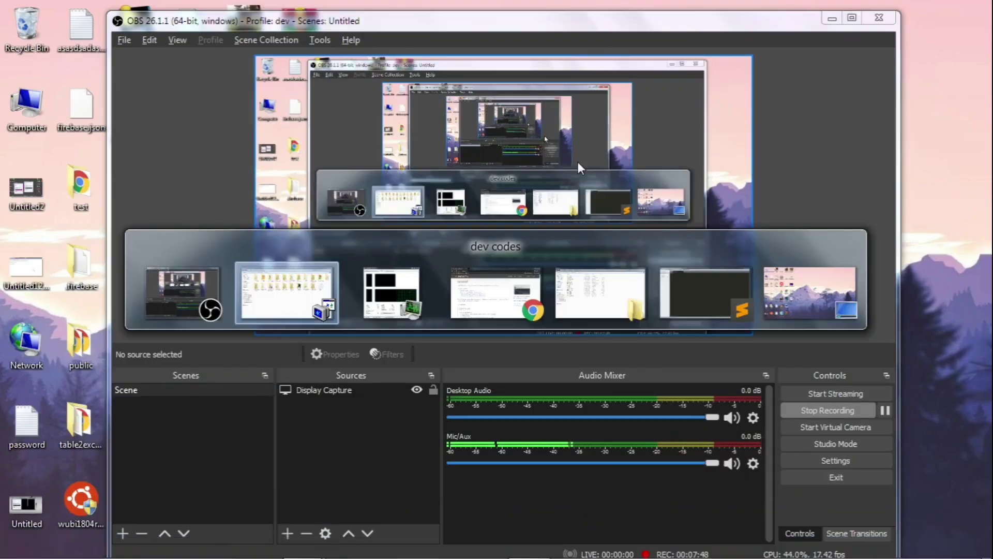
{"action": "key", "text": "alt+Tab"}
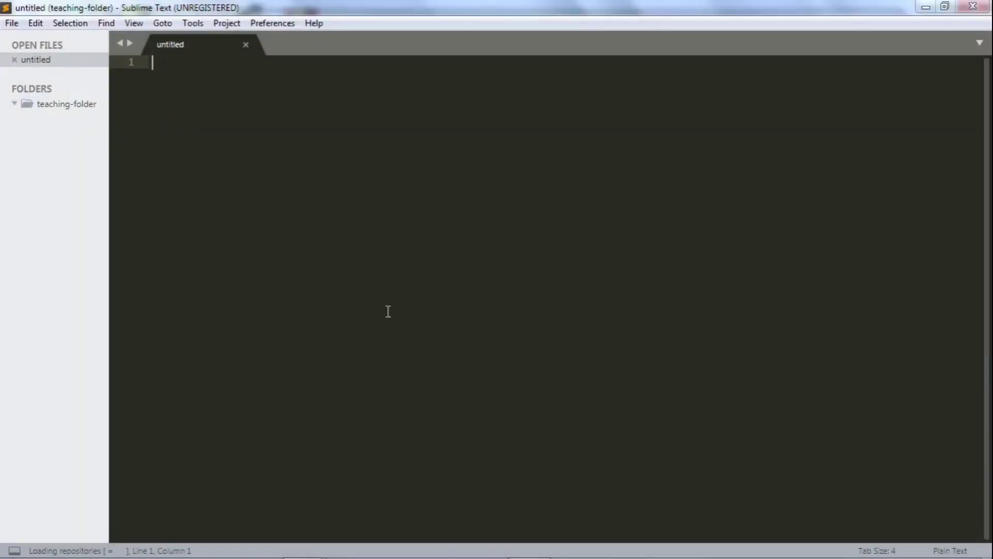